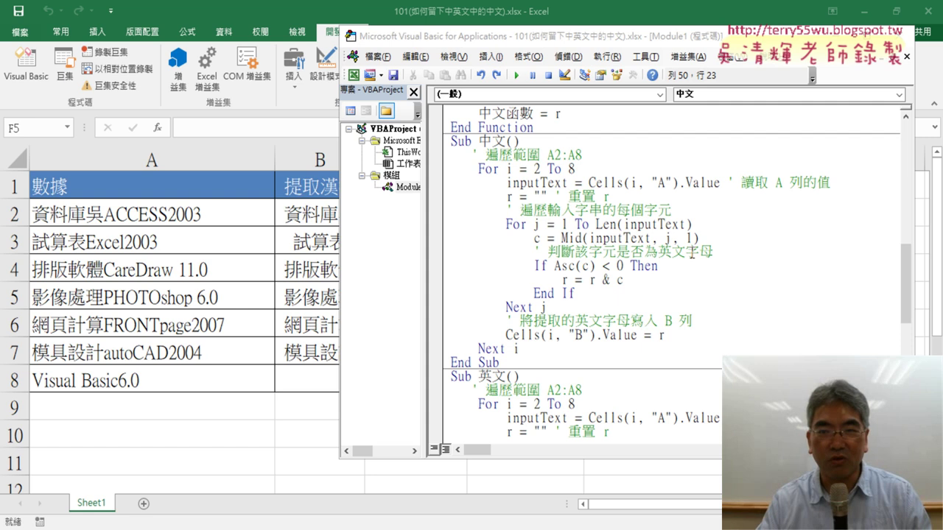
- Scroll to the 中文函數 function code and select its name in the declaration
scroll(693, 254, up, 6)
click(690, 251)
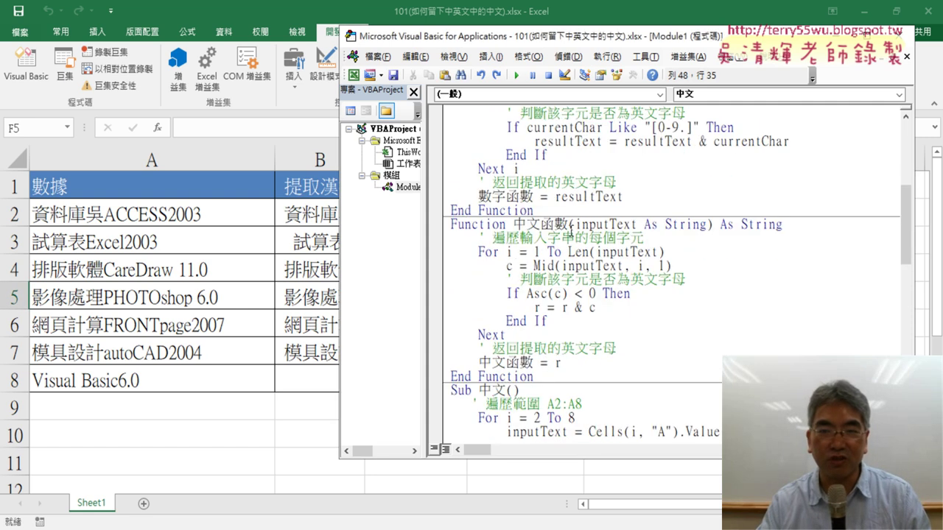
click(549, 236)
scroll(550, 234, down, 1)
scroll(549, 234, down, 1)
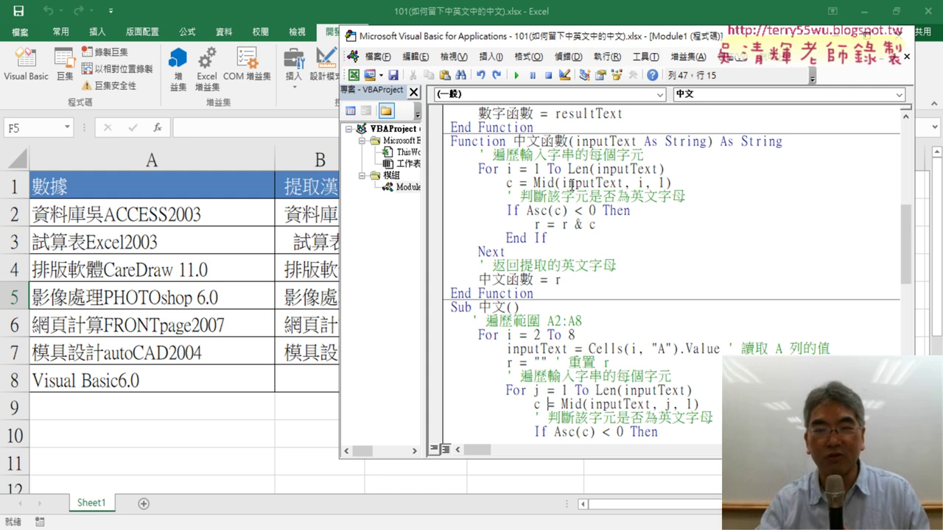
double_click(516, 139)
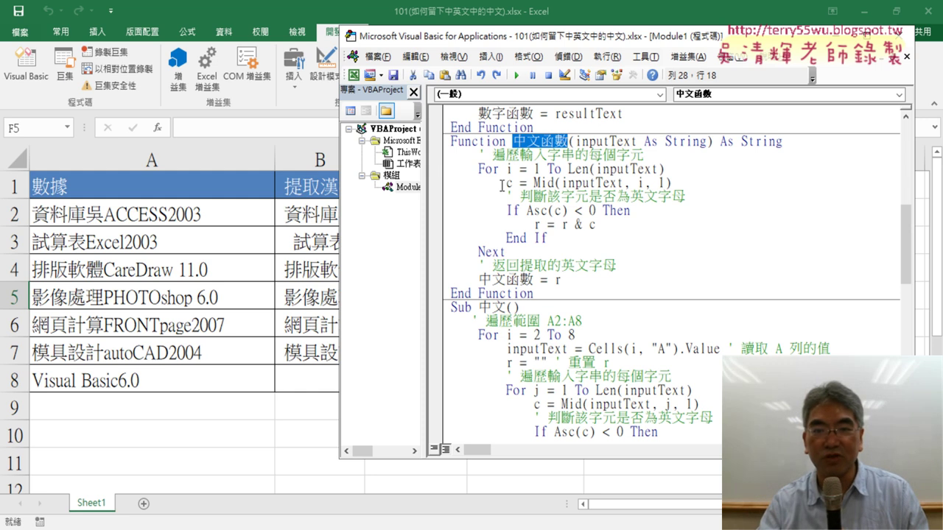
- Move the editor right to uncover column C and select 中文函數's inputText parameter
drag(506, 44, 616, 54)
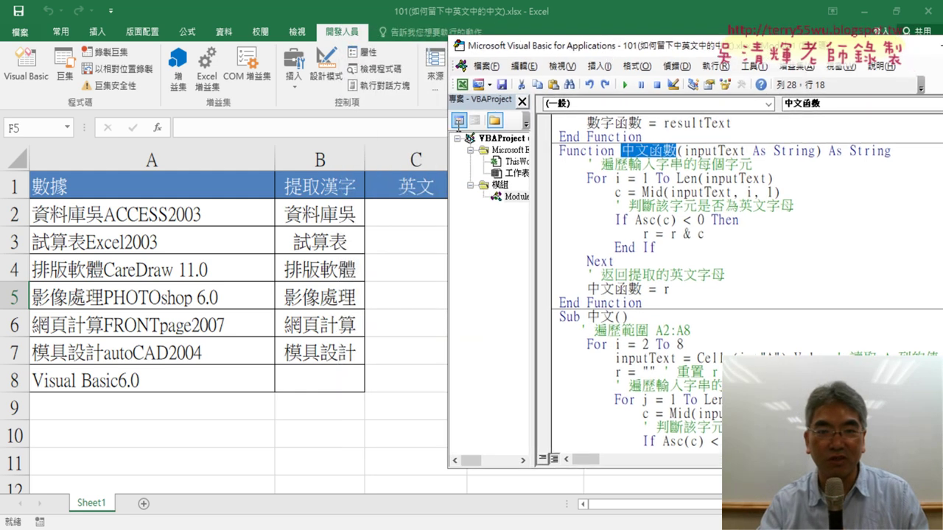
scroll(672, 349, down, 2)
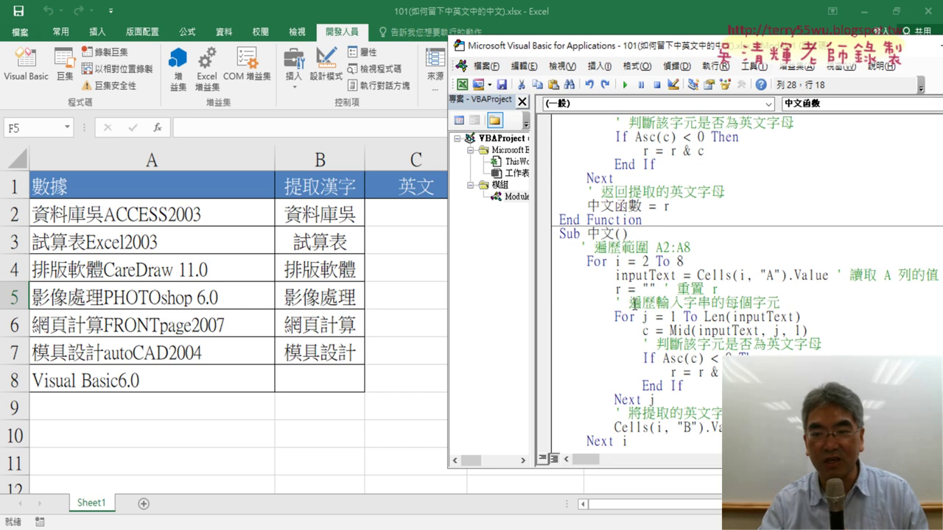
scroll(648, 233, up, 1)
scroll(648, 234, down, 1)
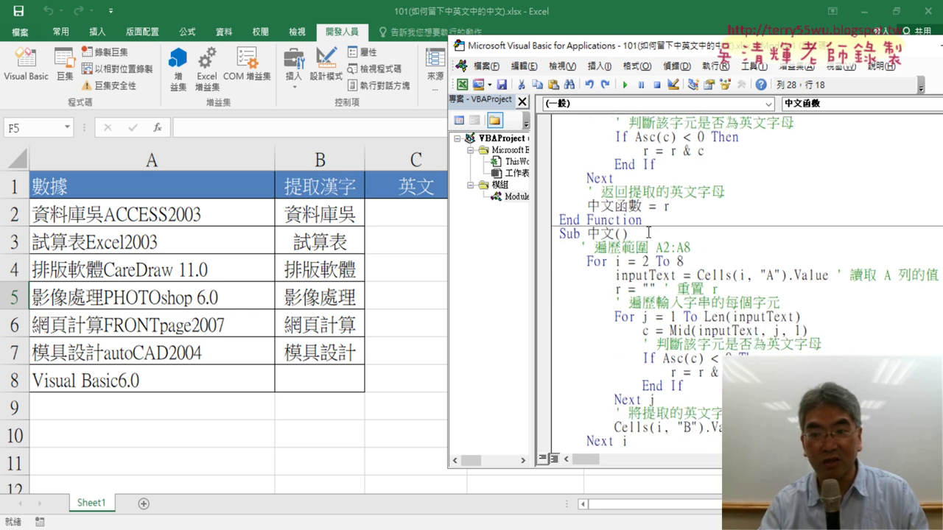
scroll(648, 233, up, 3)
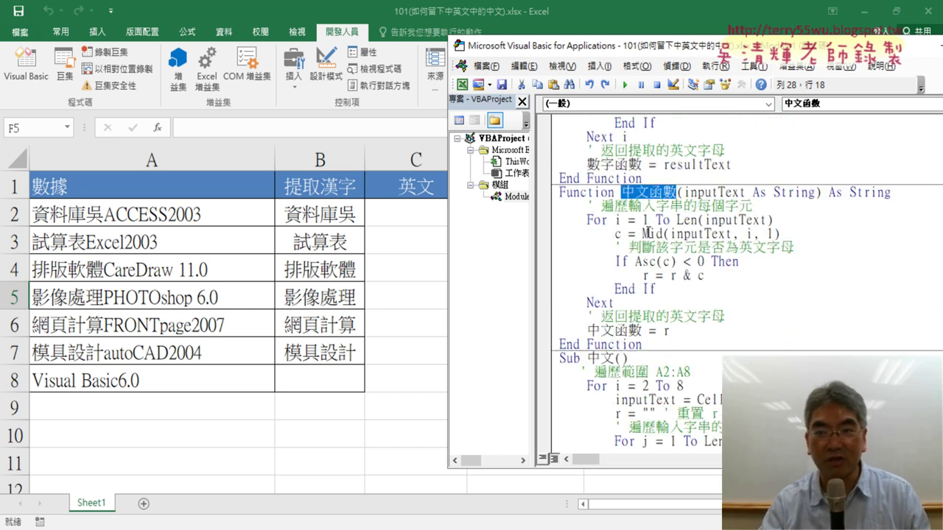
double_click(641, 192)
click(684, 192)
drag(684, 193, 739, 192)
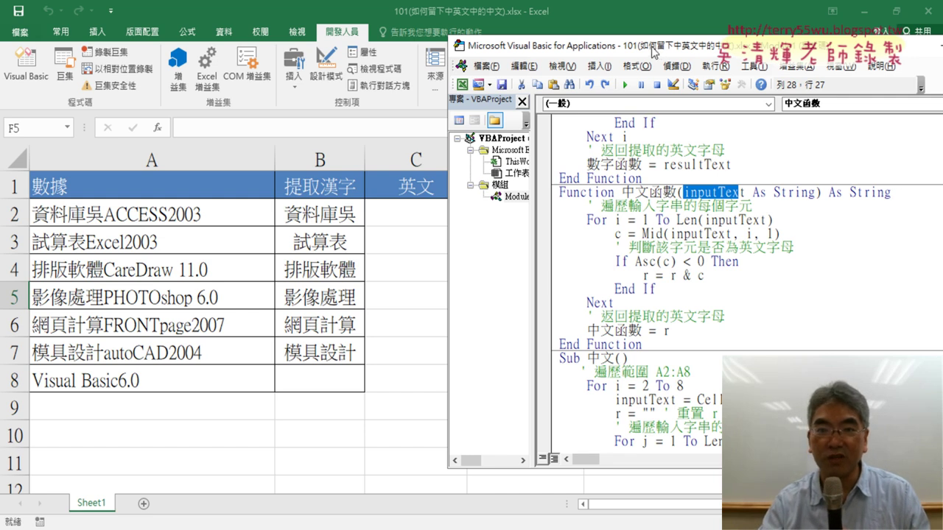
- Shift the editor slightly back left and scroll down to Sub 中文()
drag(652, 52, 626, 39)
scroll(641, 214, down, 3)
scroll(654, 253, down, 1)
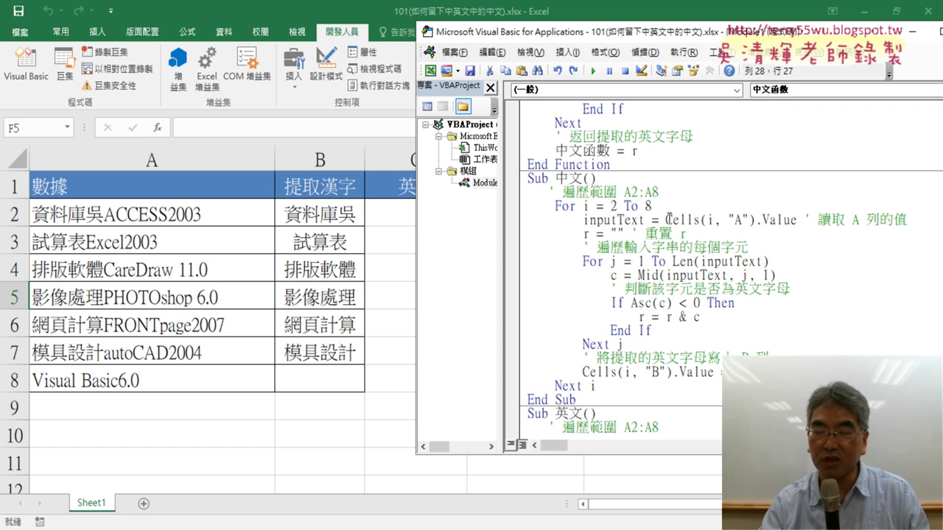
- In Sub 中文(), delete the lines from inputText = Cells… through the comment above Cells(i, "B")
drag(775, 355, 510, 222)
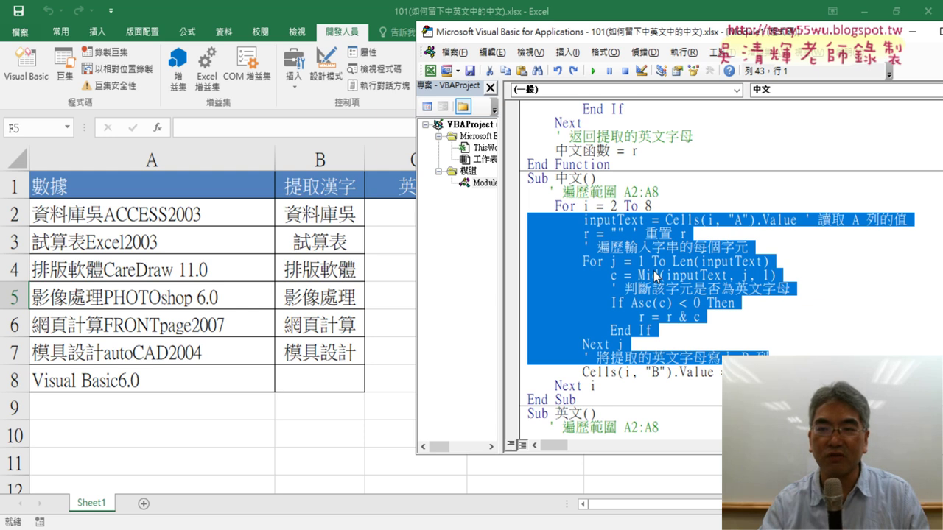
click(570, 206)
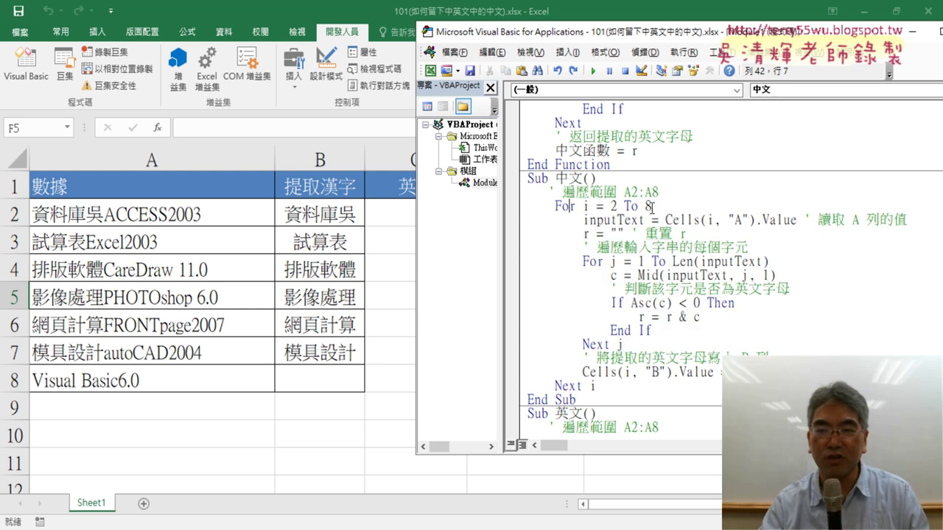
drag(651, 207, 518, 206)
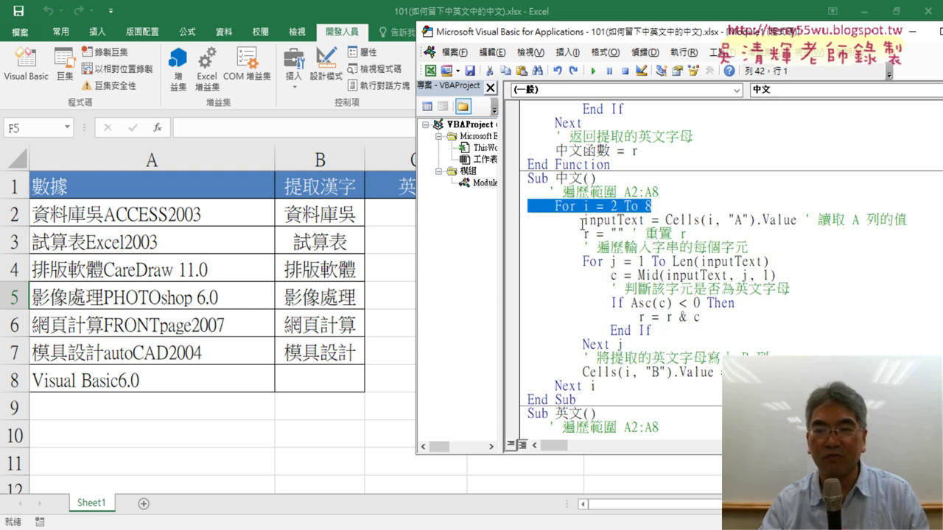
drag(770, 261, 537, 267)
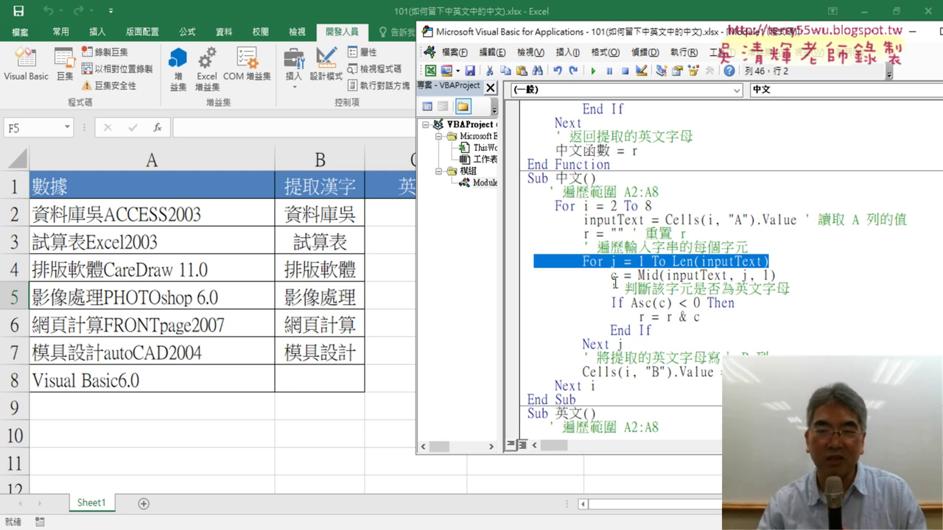
drag(797, 357, 513, 219)
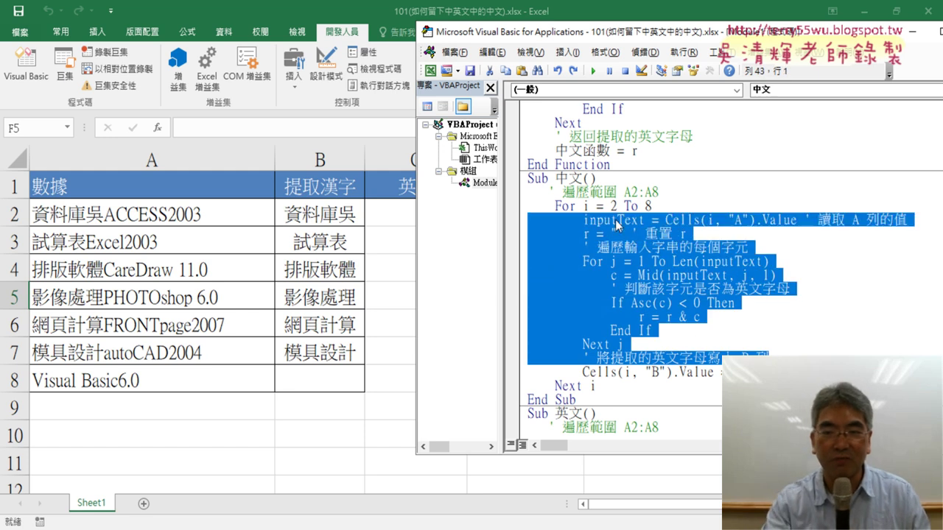
key(Delete)
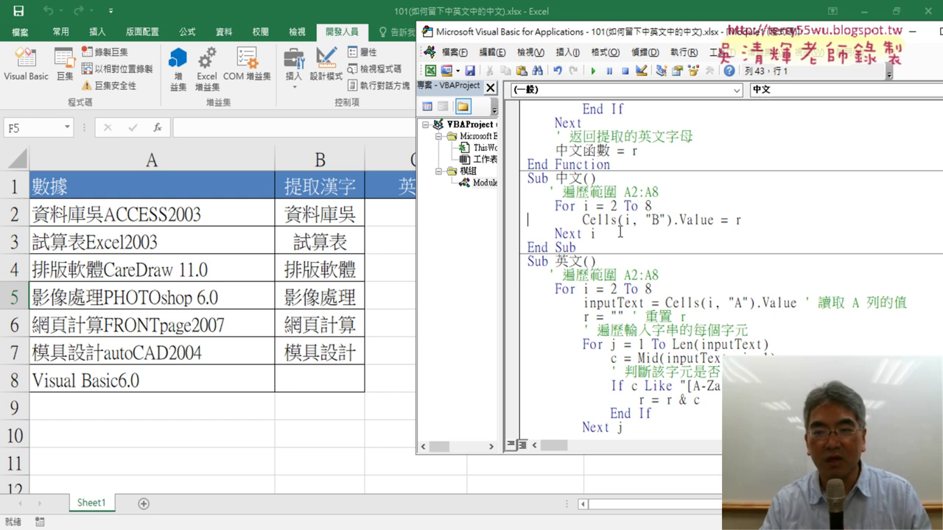
- Replace r on the column B line with a call to 中文函數()
double_click(739, 221)
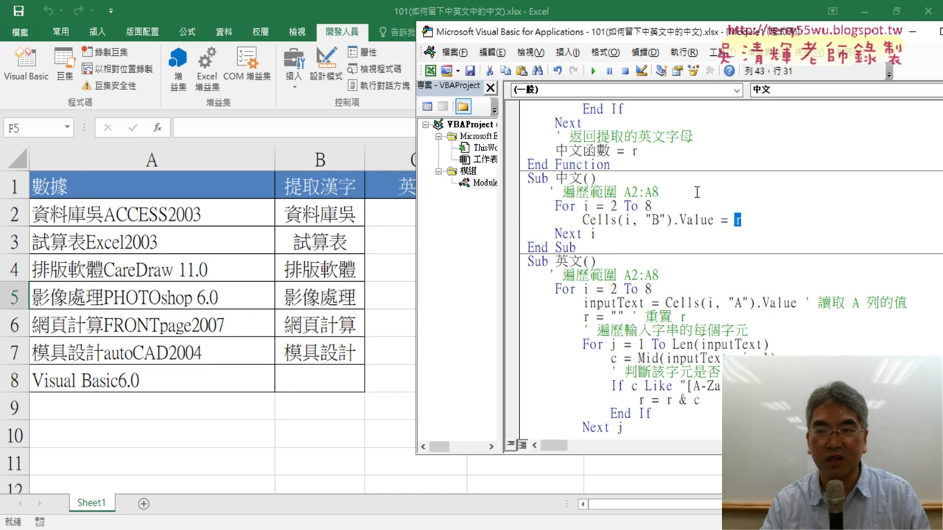
scroll(681, 162, up, 2)
scroll(645, 157, up, 1)
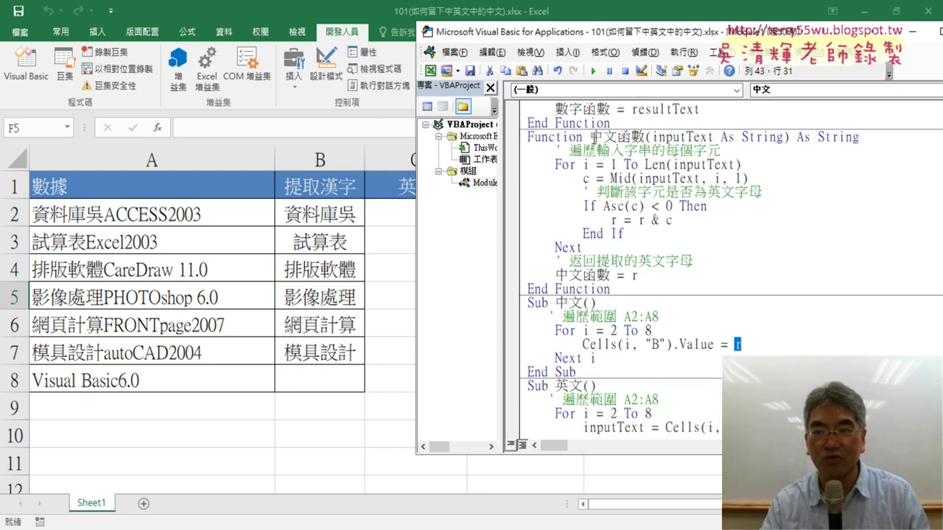
drag(593, 137, 631, 138)
right_click(631, 138)
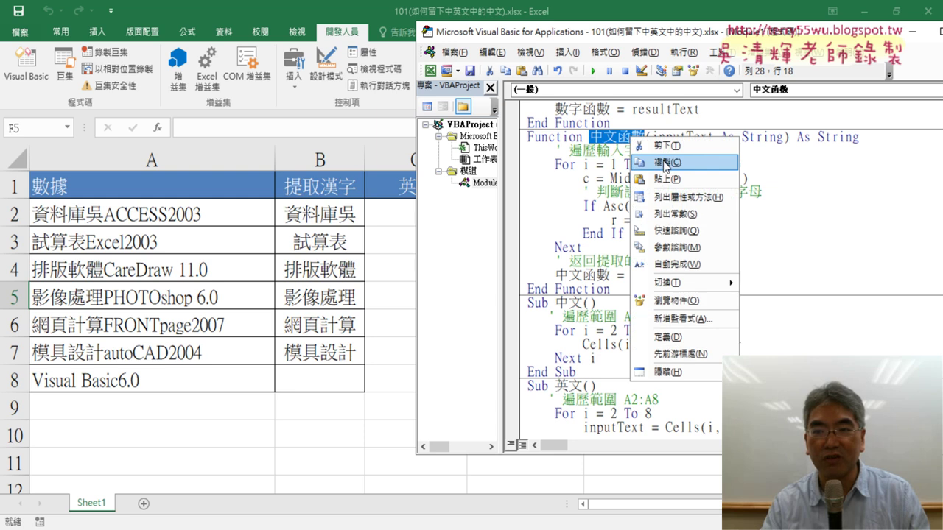
click(665, 162)
double_click(743, 346)
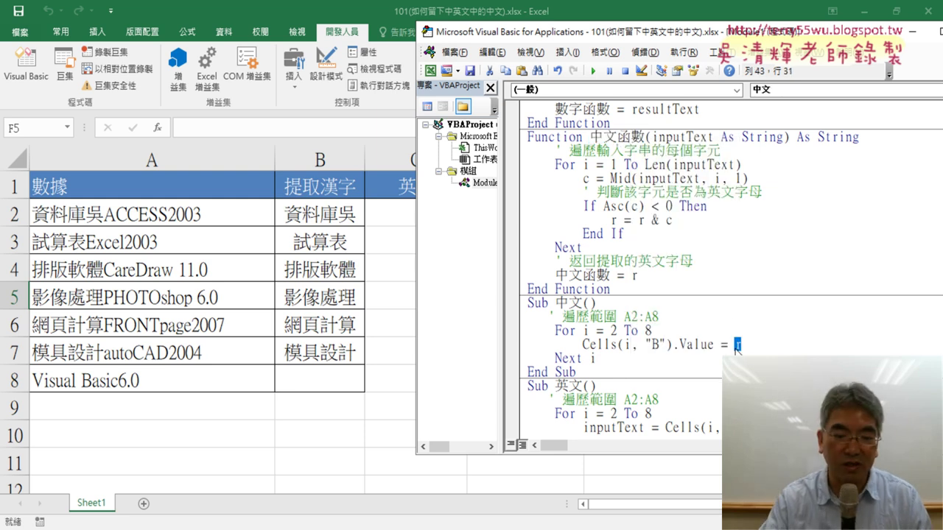
key(ctrl+v)
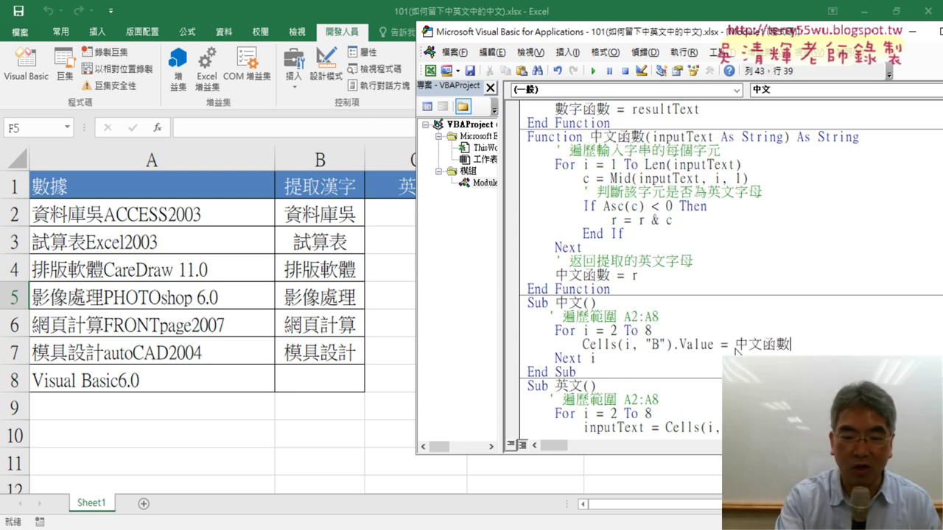
text(())
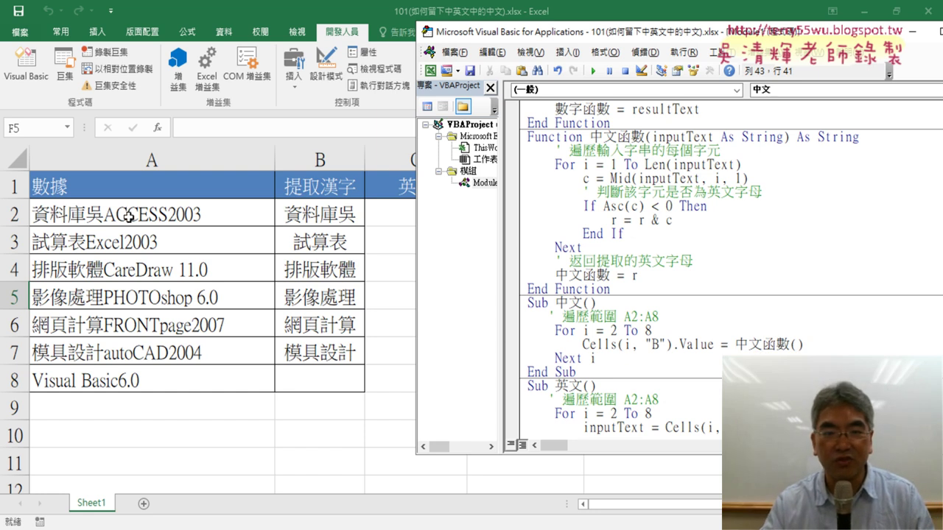
- Remove .Value and pass Cells(i, "A") as the 中文函數 argument
drag(582, 344, 672, 345)
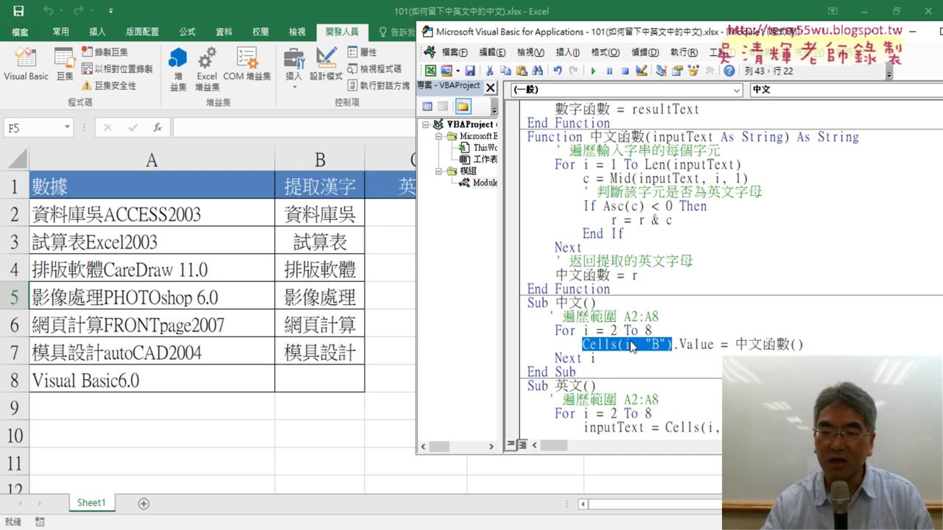
drag(715, 344, 677, 344)
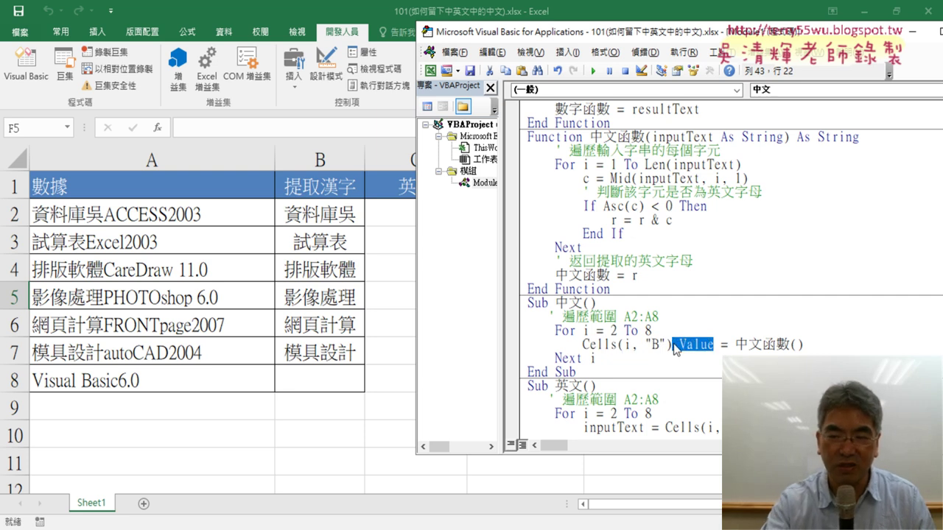
key(Delete)
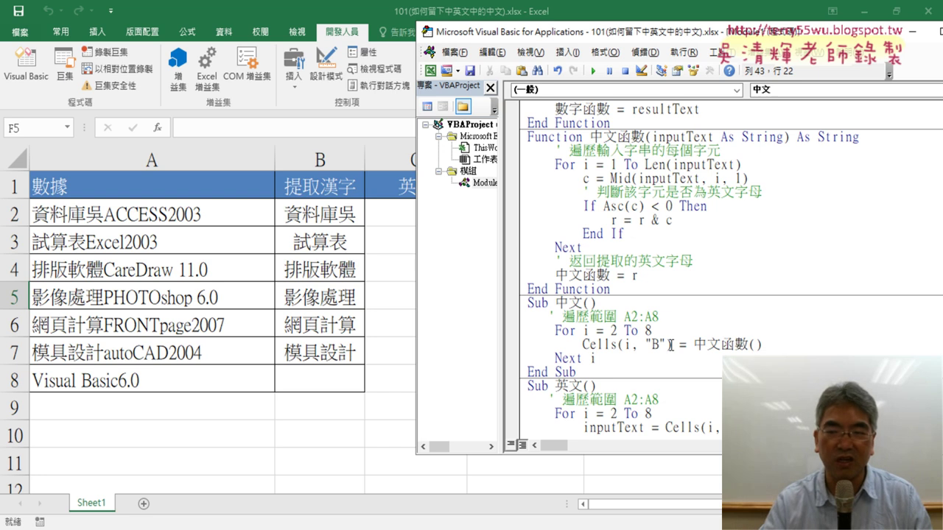
drag(676, 344, 583, 343)
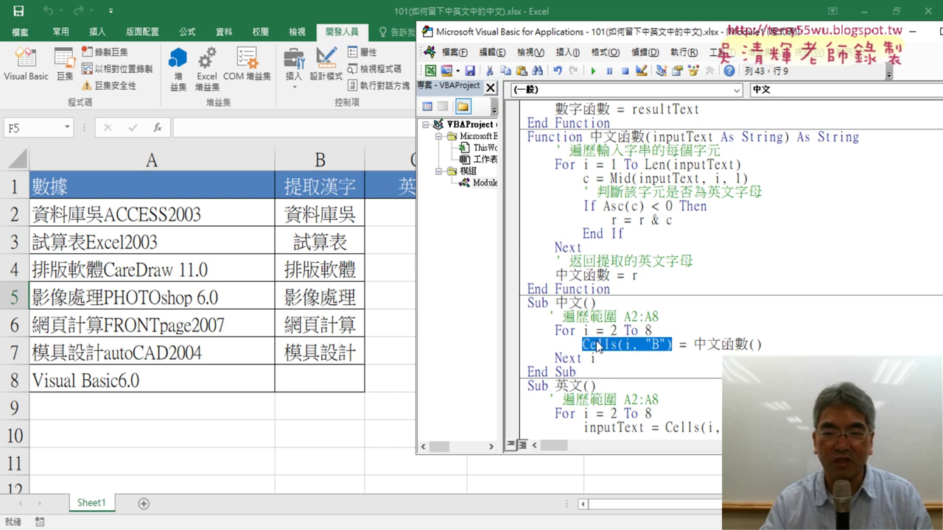
key(ctrl+c)
click(759, 344)
key(ctrl+v)
drag(823, 344, 833, 344)
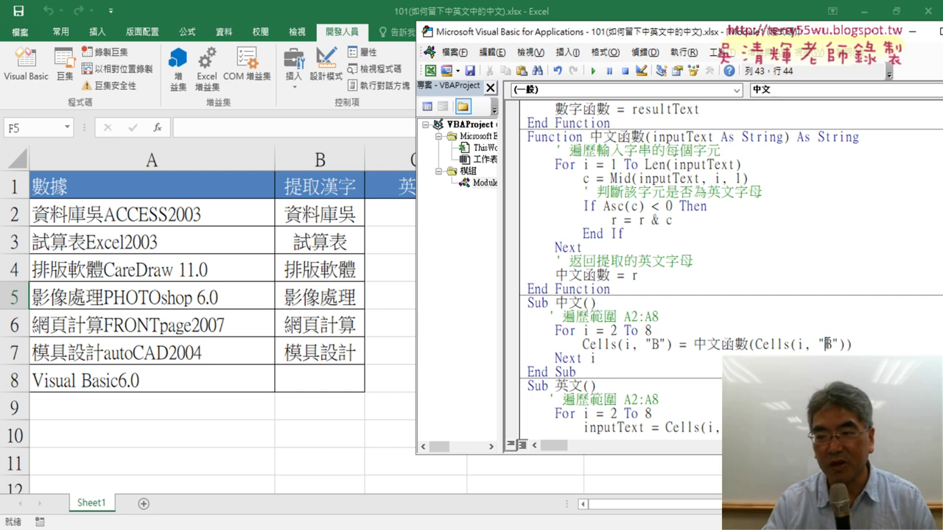
text(A)
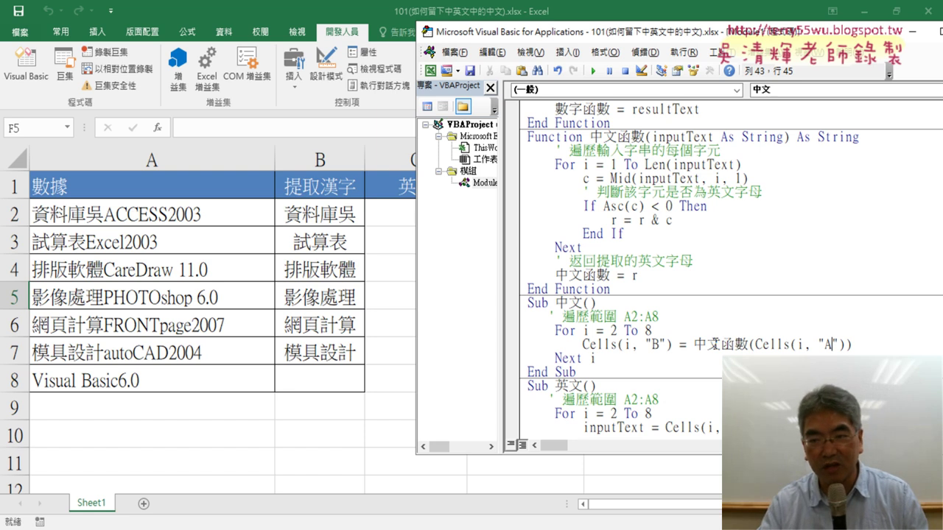
double_click(634, 281)
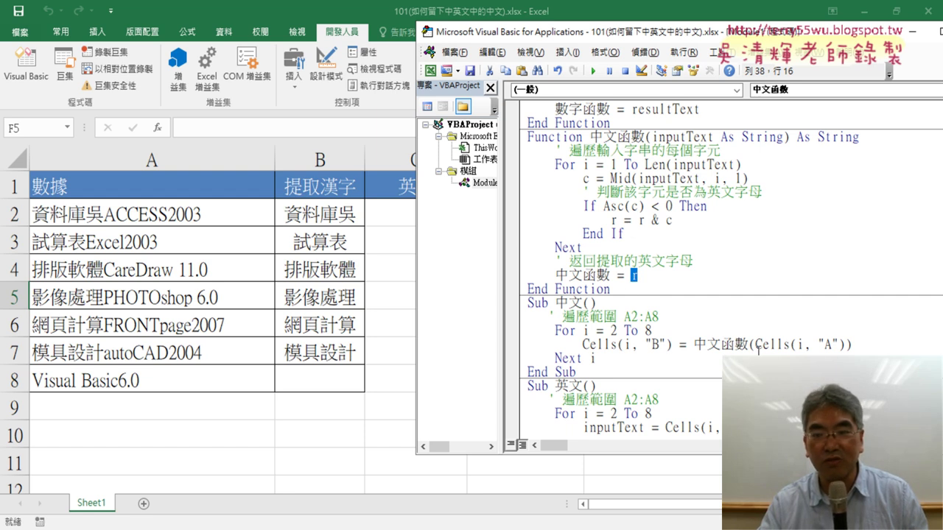
drag(579, 344, 671, 349)
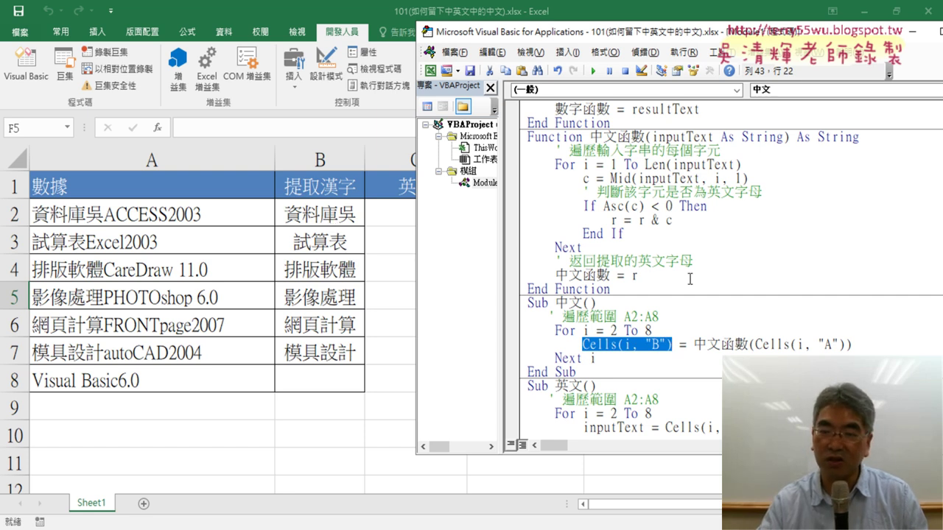
click(776, 289)
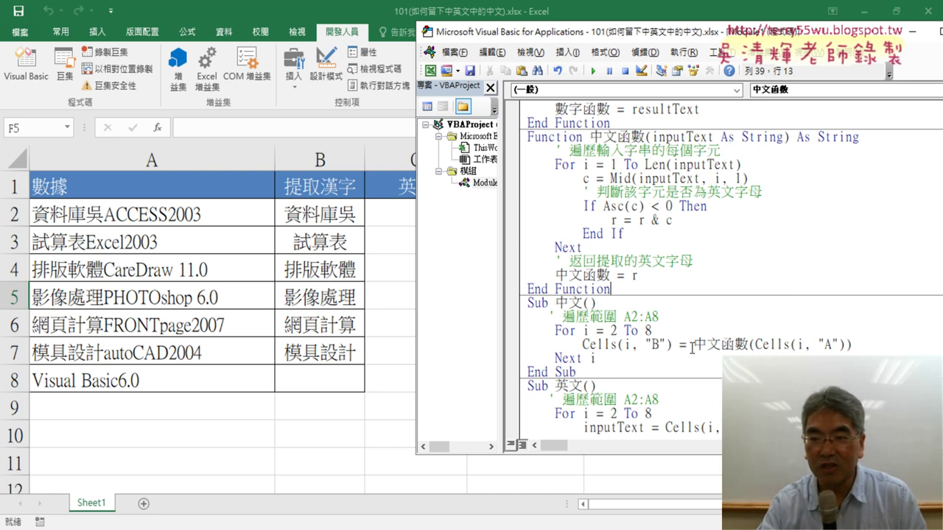
mouse_move(692, 346)
mouse_down()
mouse_move(771, 344)
mouse_move(755, 339)
mouse_up()
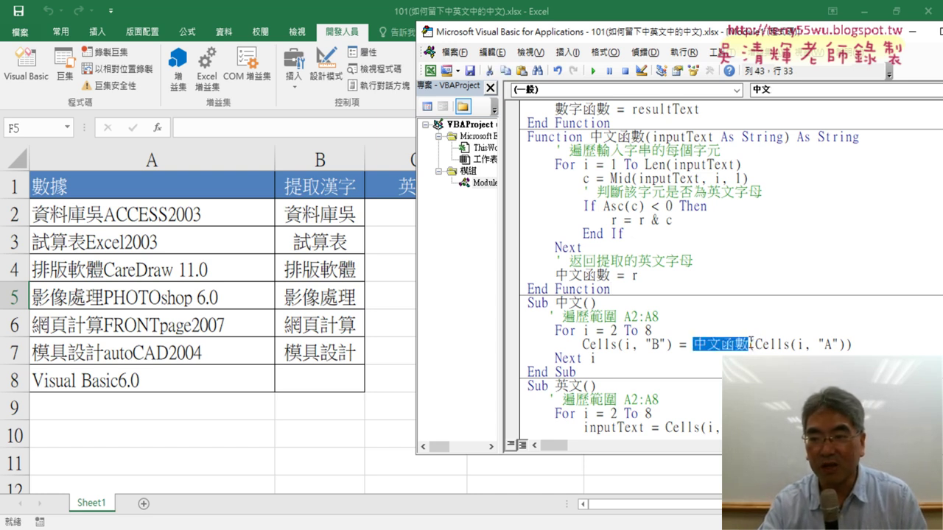
drag(844, 345, 756, 347)
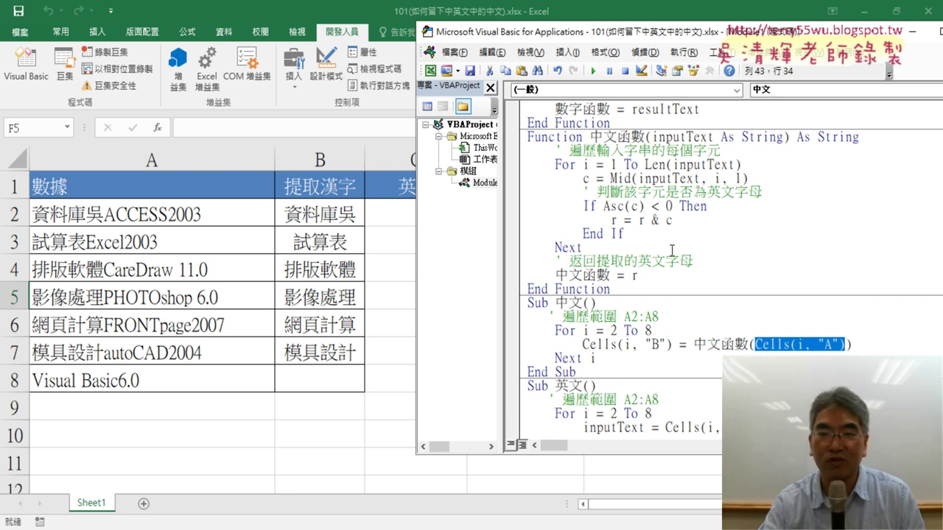
double_click(635, 277)
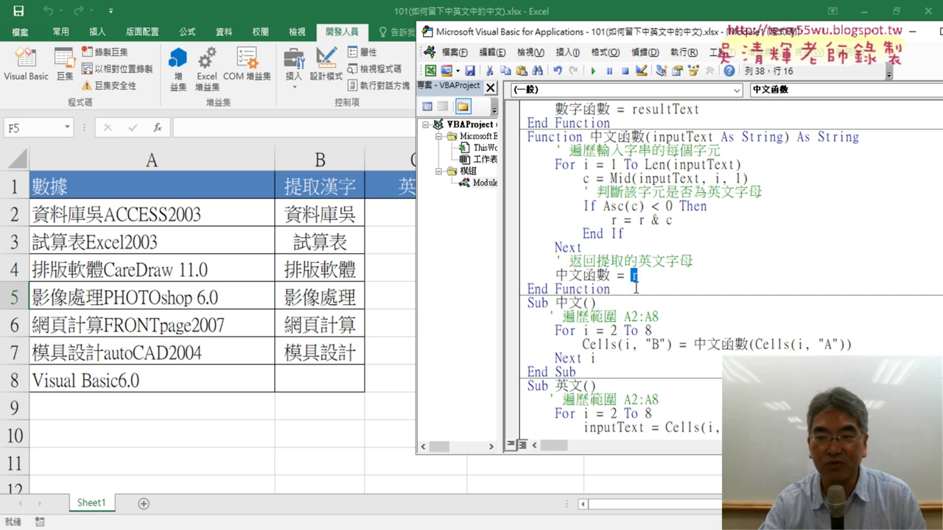
drag(582, 344, 670, 347)
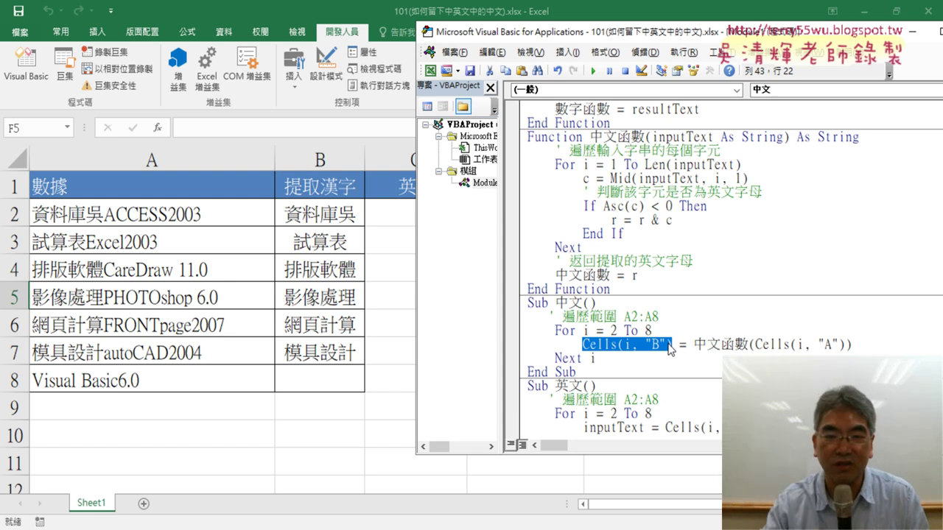
- On the worksheet, clear column B with 清除, then refill it using the 中文 button
scroll(731, 301, down, 3)
scroll(731, 301, down, 4)
click(385, 279)
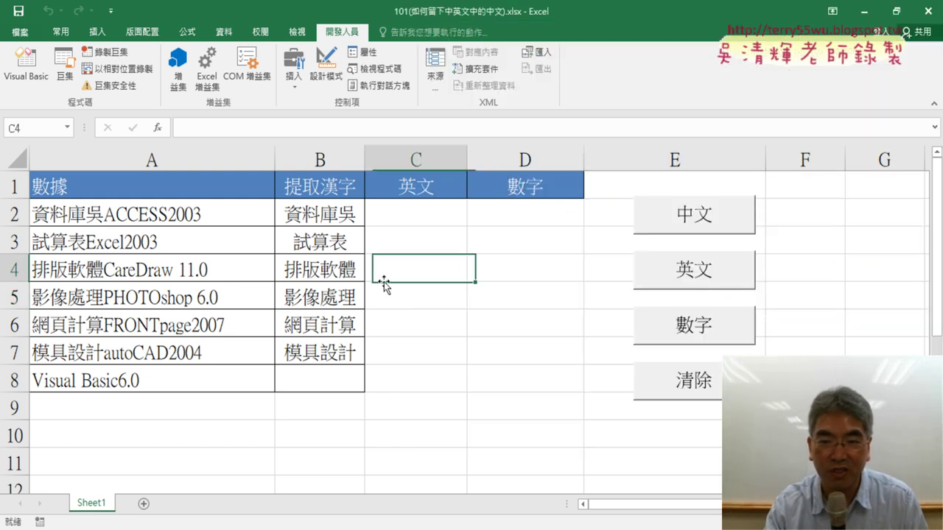
click(683, 389)
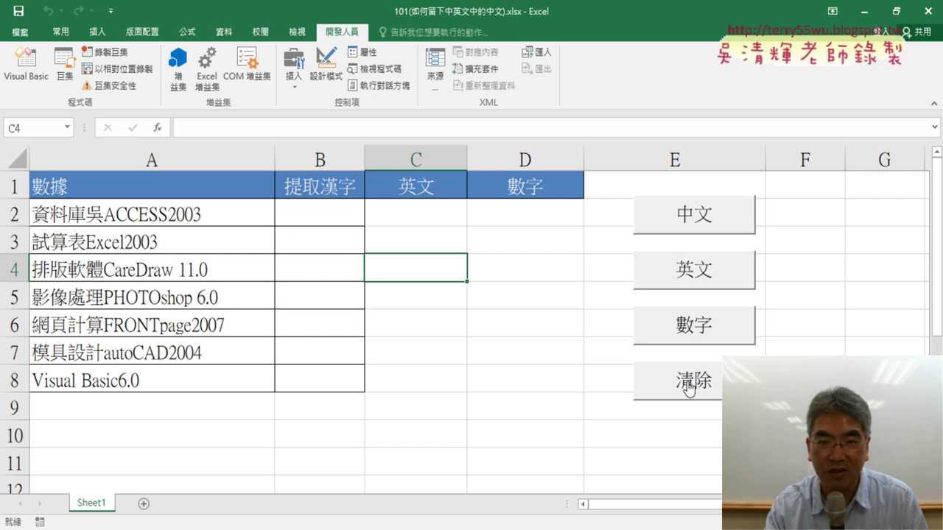
click(701, 224)
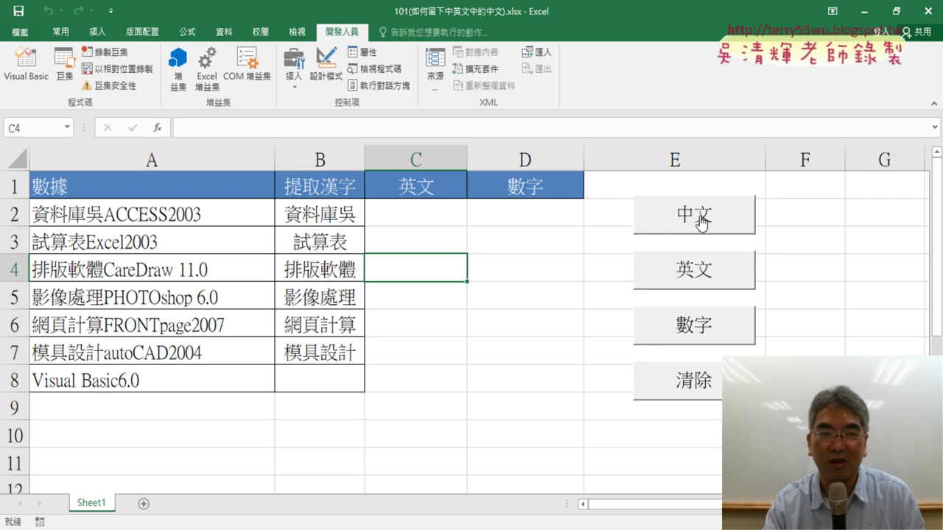
- Delete Sub 英文's scanning code, leaving only Cells(i, "C").Value = r in the loop
click(25, 65)
scroll(741, 279, down, 6)
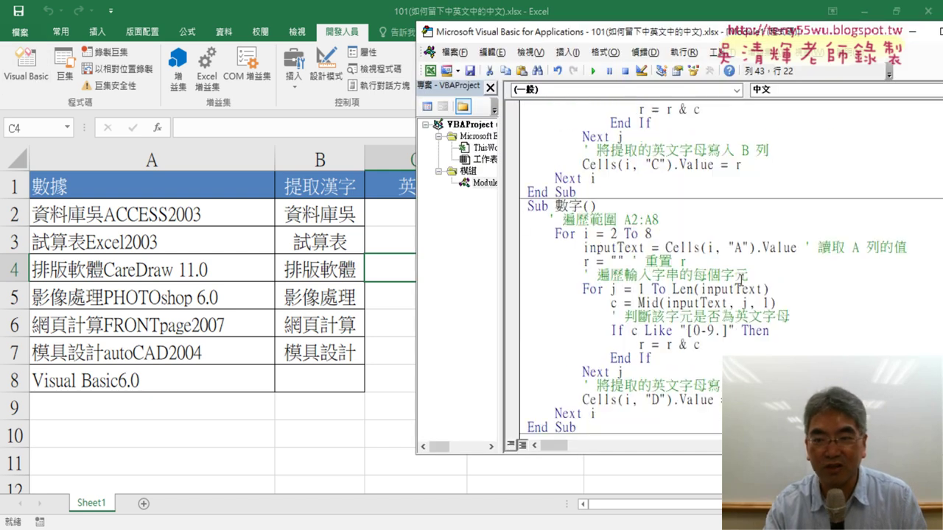
scroll(740, 278, up, 2)
scroll(741, 278, up, 1)
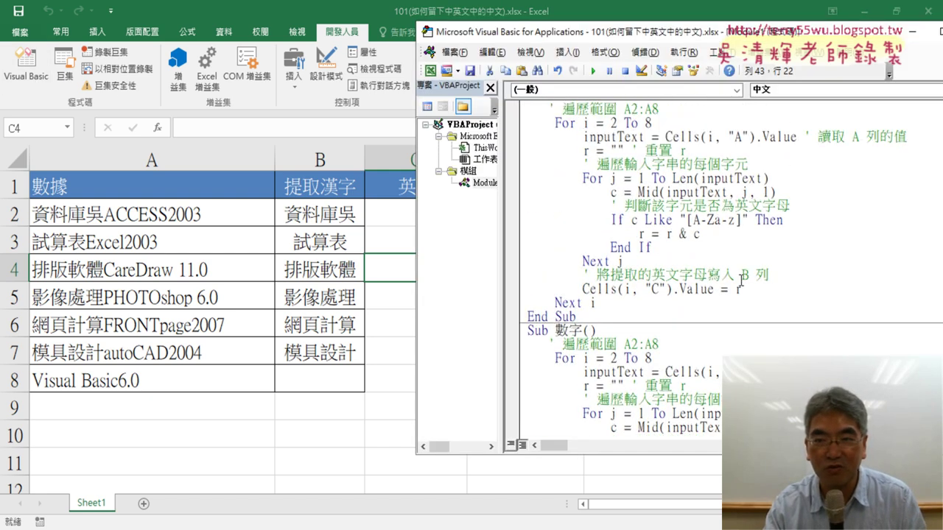
scroll(741, 280, up, 1)
drag(770, 325, 517, 191)
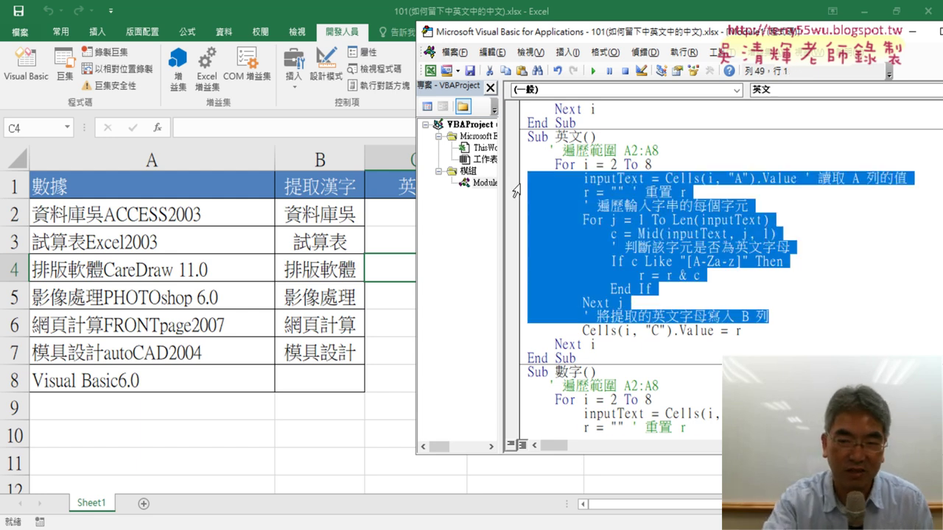
key(Delete)
key(Delete)
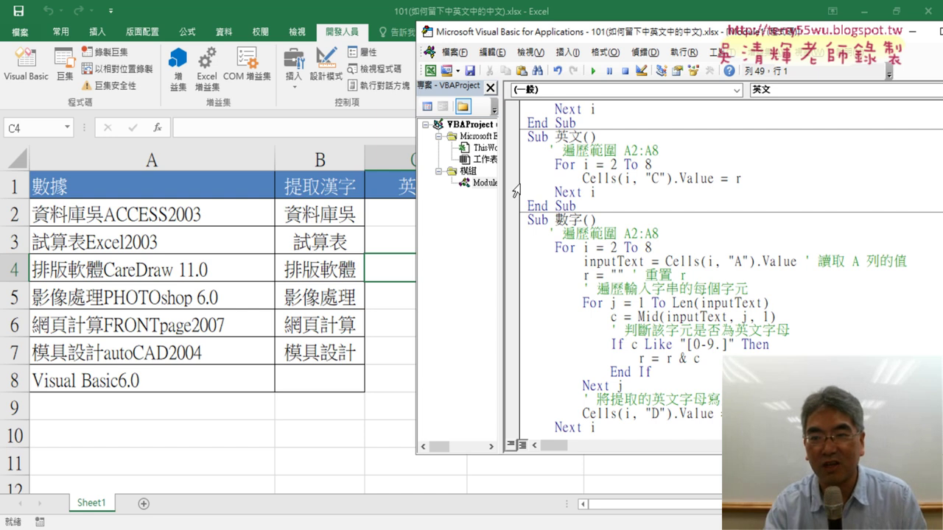
- Select the 英文函數 name in its Function header, then the r on the column C line
drag(663, 31, 584, 34)
scroll(661, 263, up, 4)
scroll(660, 264, up, 2)
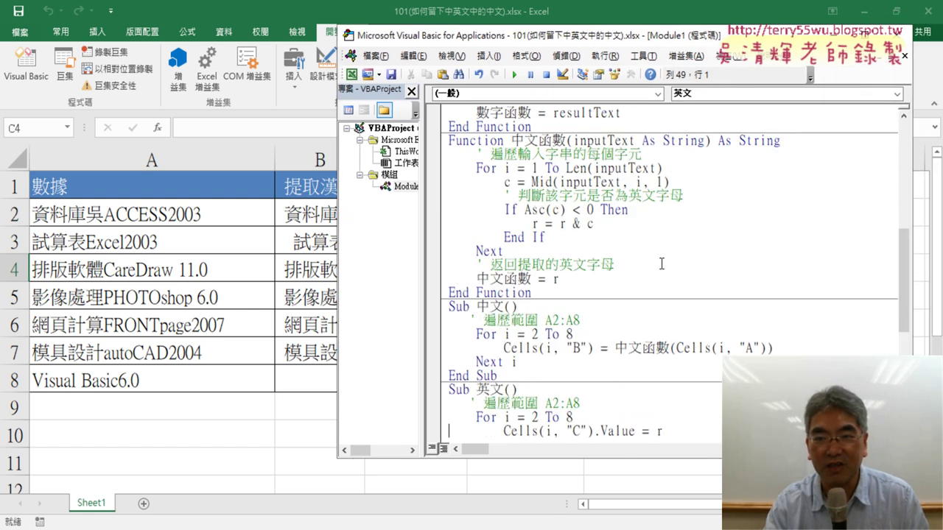
scroll(593, 166, up, 2)
scroll(592, 166, up, 5)
scroll(592, 167, up, 2)
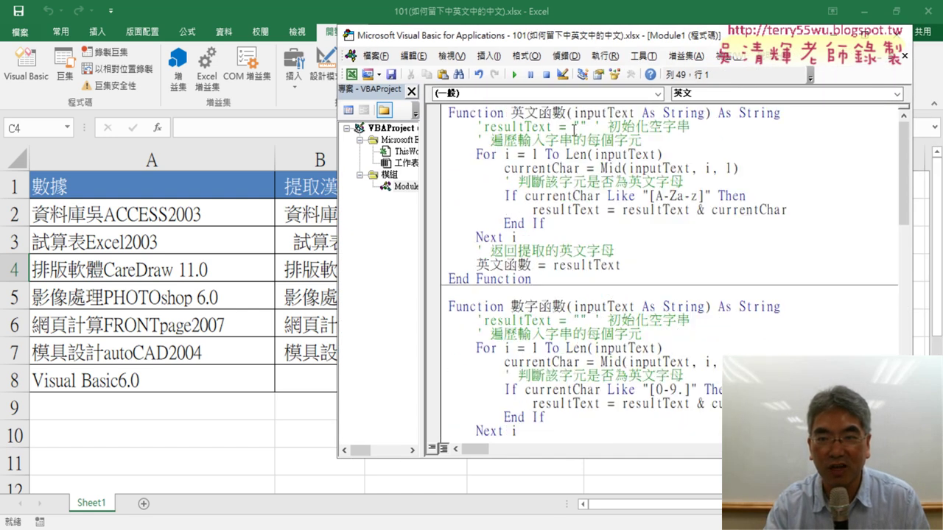
drag(569, 112, 511, 112)
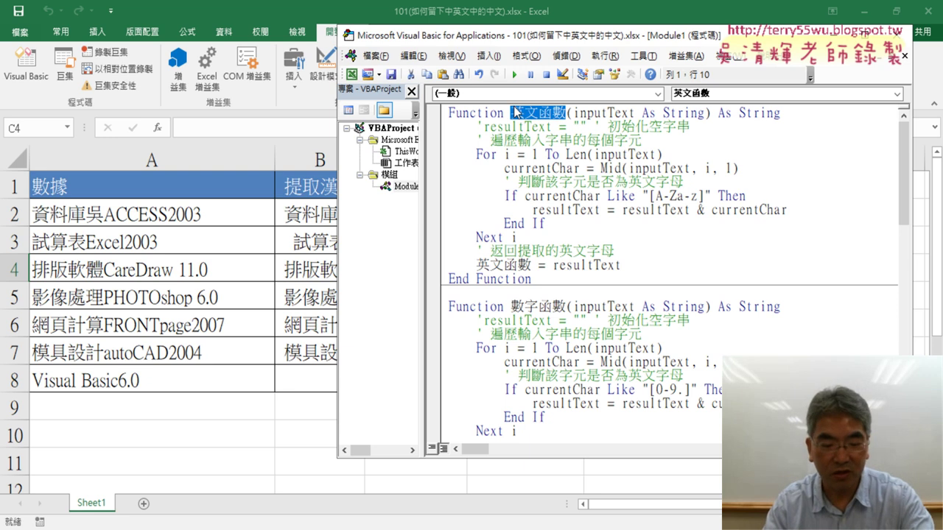
scroll(604, 247, down, 4)
scroll(648, 265, down, 8)
scroll(669, 277, down, 1)
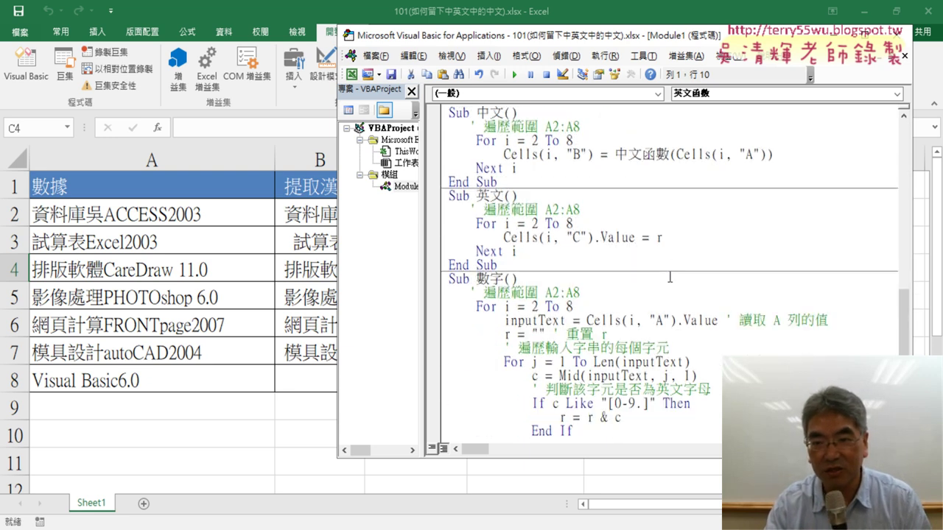
drag(667, 237, 653, 238)
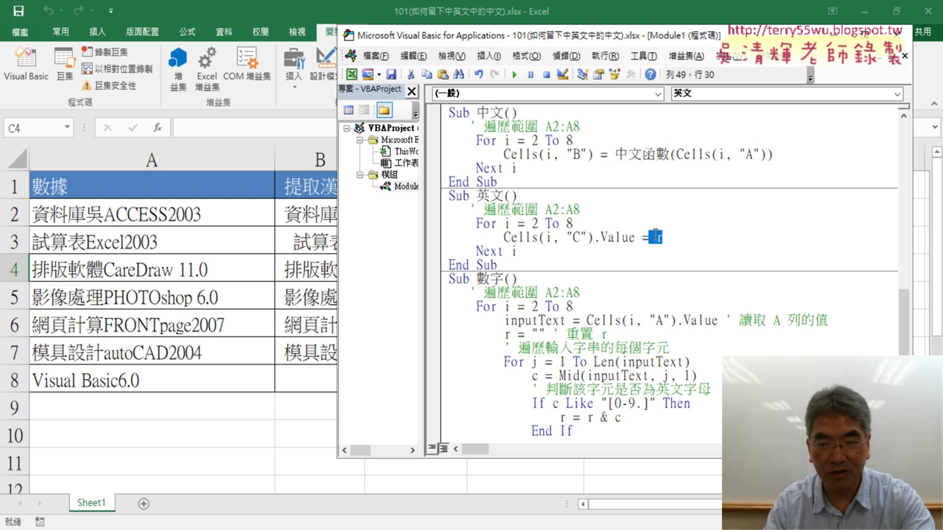
- Replace r with 英文函數(Cells(i, "A")) and drop .Value from the column C line
key(ctrl+v)
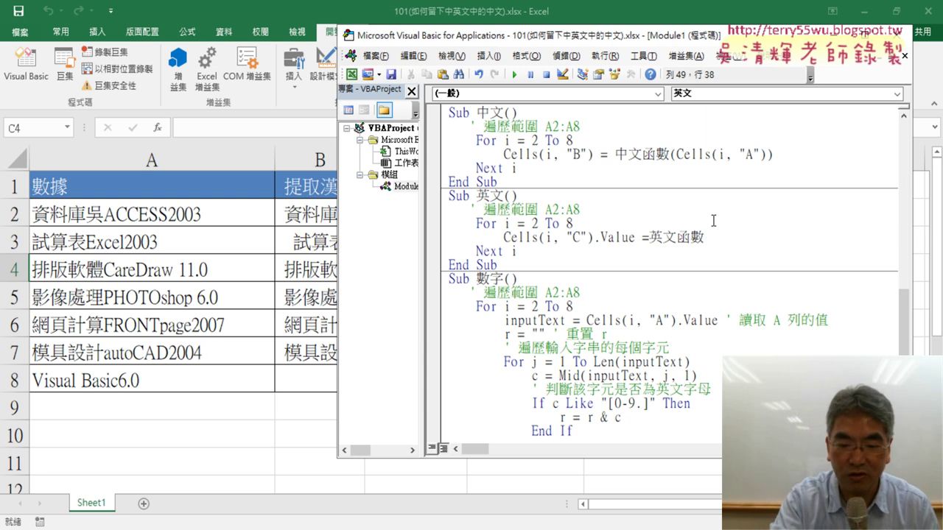
text(())
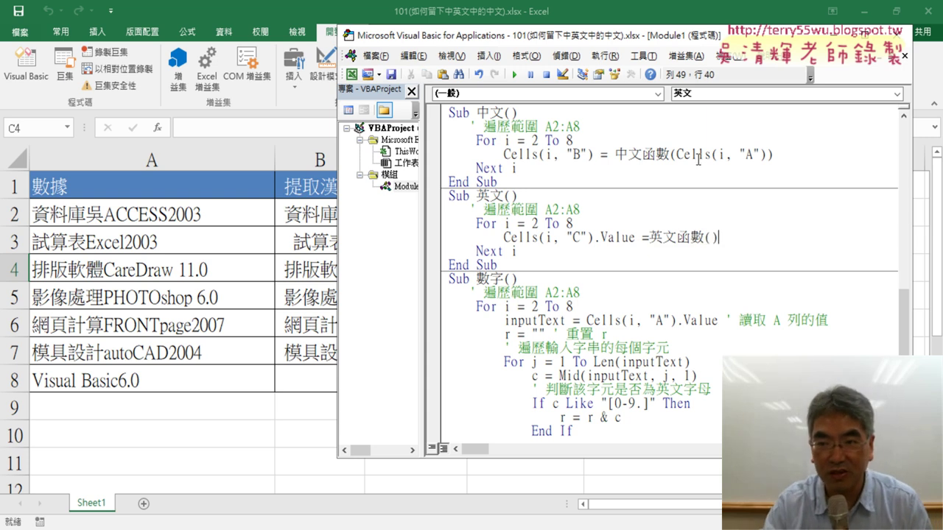
key(Up)
key(Up)
key(Up)
drag(676, 155, 765, 155)
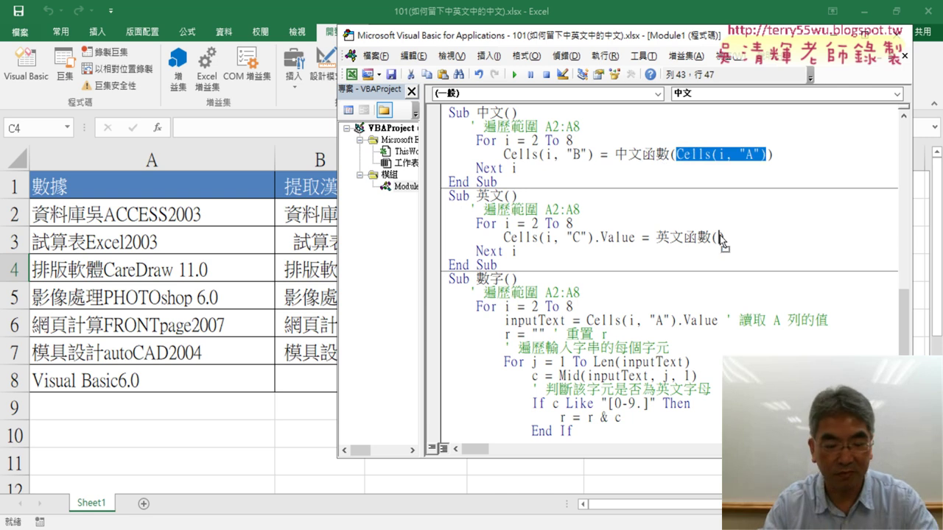
drag(720, 235, 720, 235)
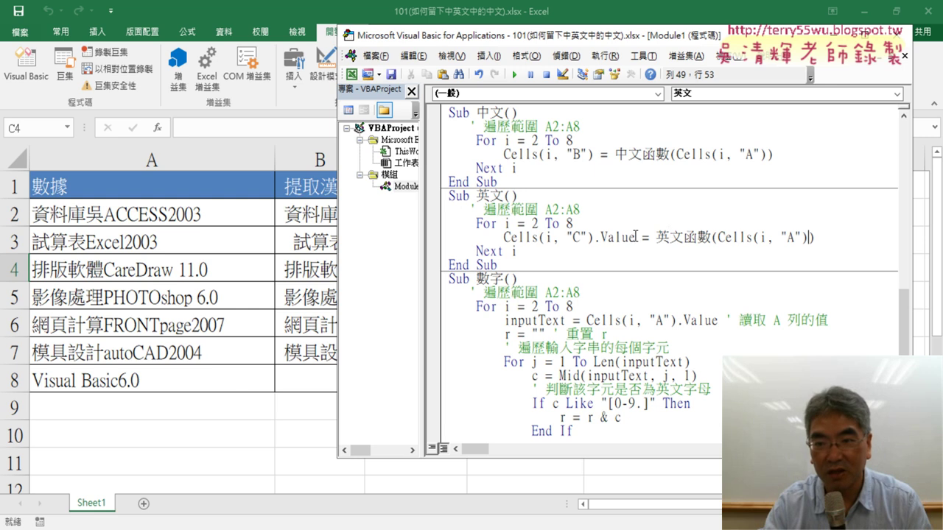
drag(635, 237, 594, 238)
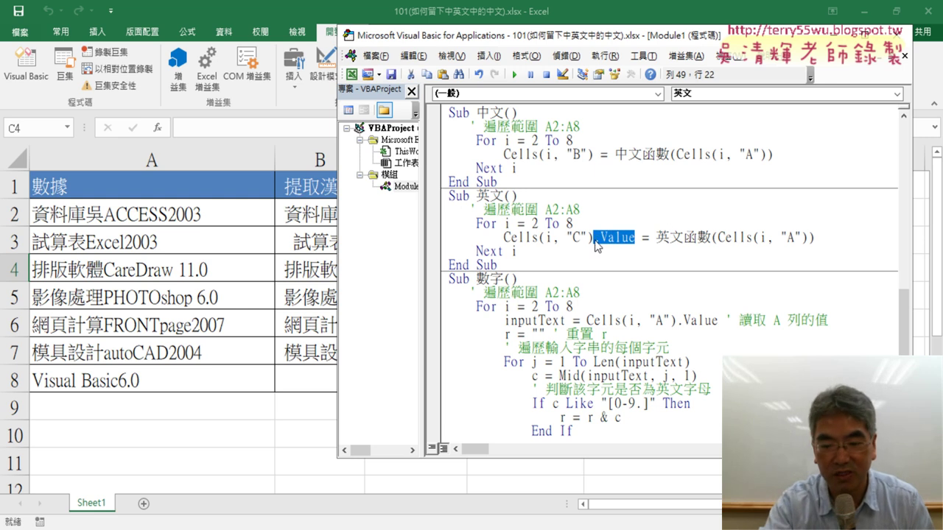
key(Delete)
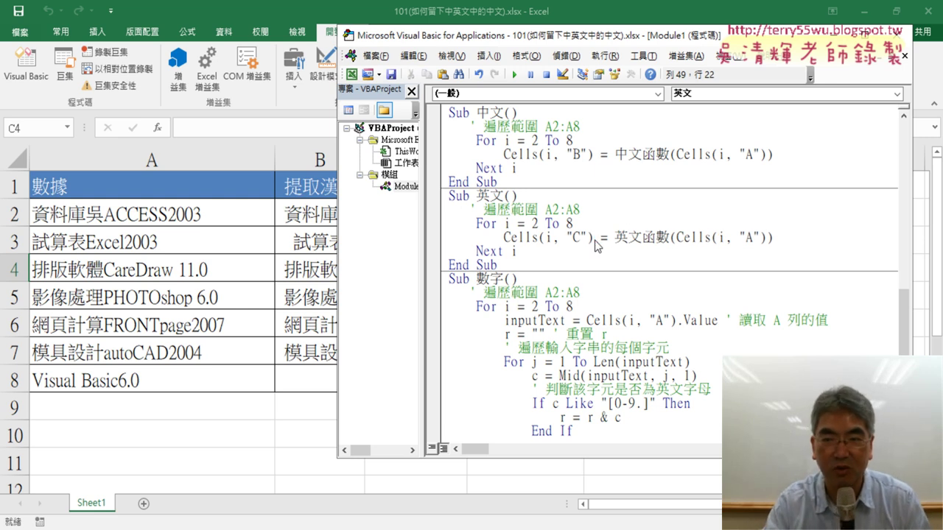
scroll(595, 241, down, 1)
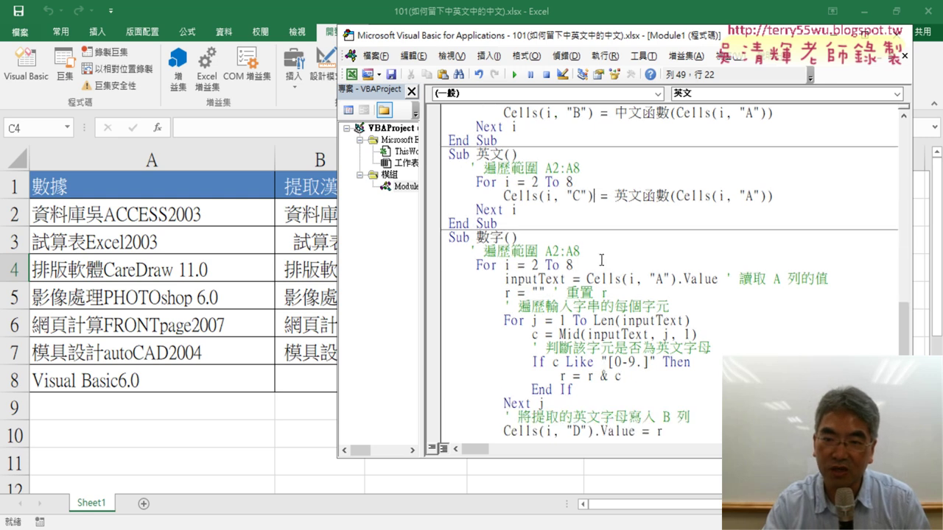
- Replace Sub 數字's body with a copy of the 英文 loop
drag(439, 258, 446, 358)
drag(480, 418, 490, 366)
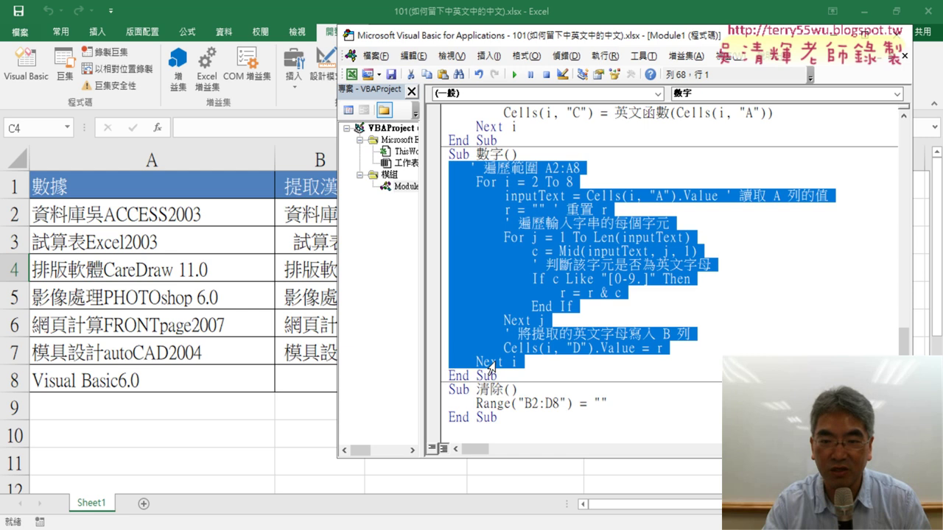
key(Delete)
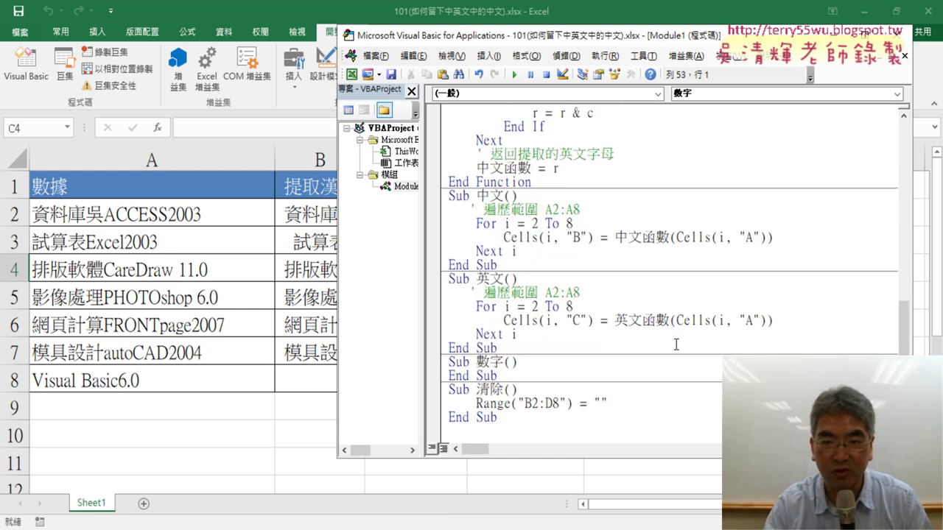
drag(558, 336, 435, 296)
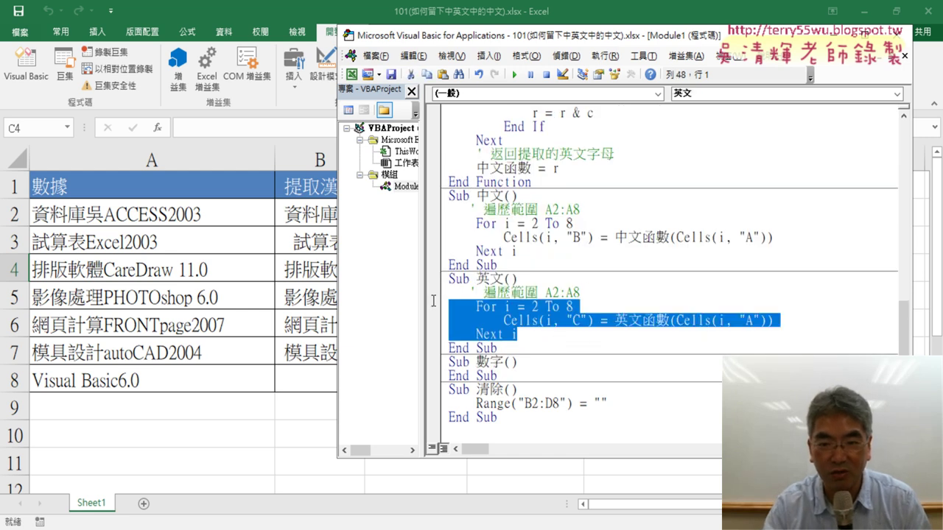
drag(486, 321, 518, 361)
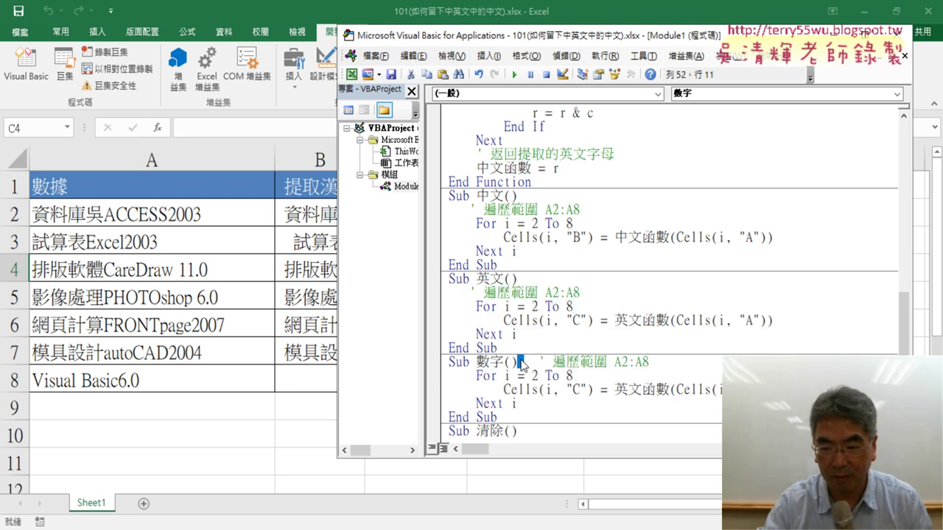
key(Return)
scroll(523, 362, down, 2)
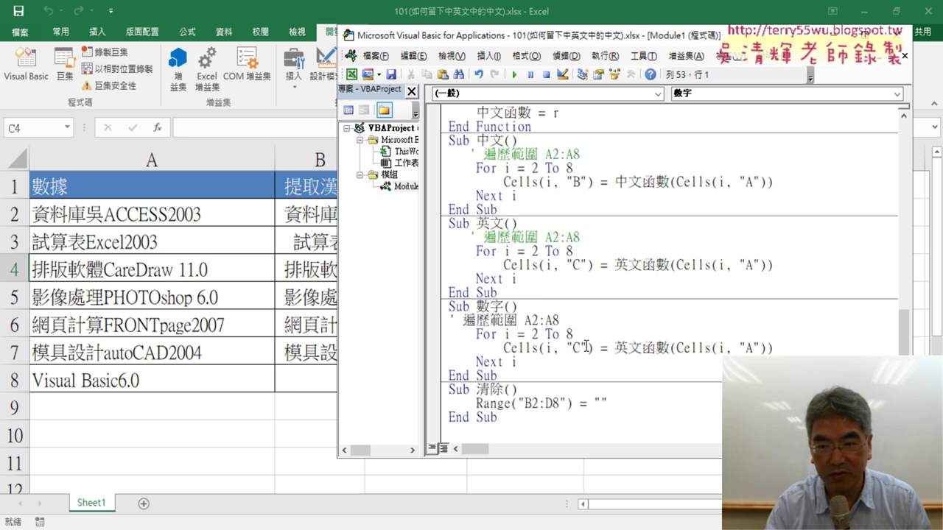
- Change the copied loop to write column "D" using 數字函數
double_click(579, 347)
text(D)
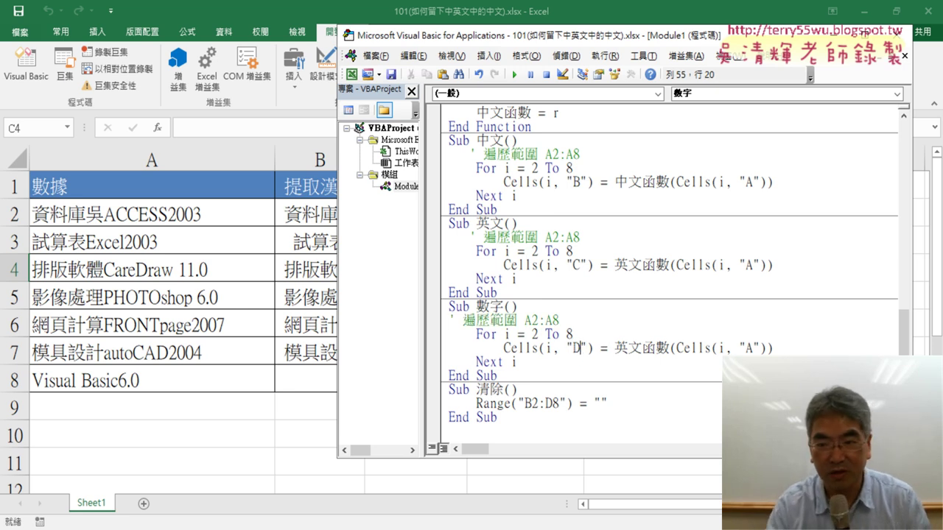
drag(643, 344, 616, 349)
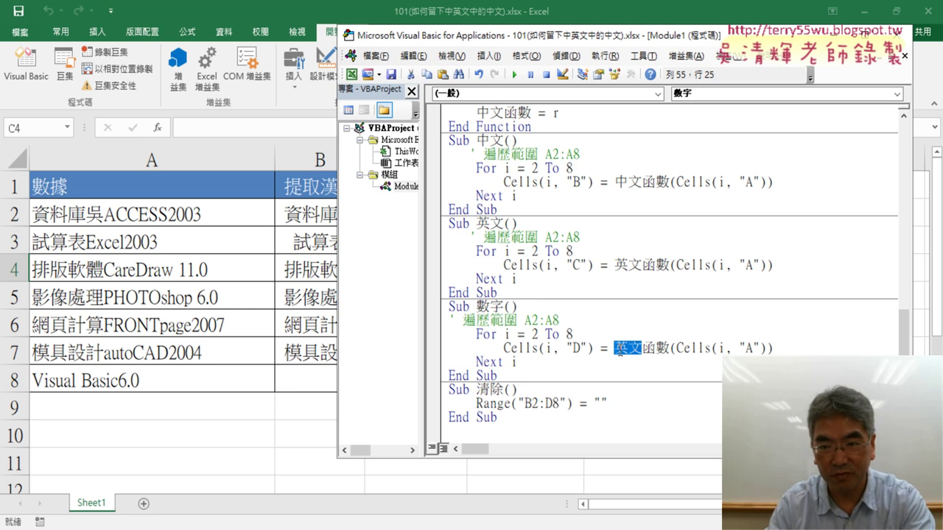
drag(490, 307, 476, 307)
click(501, 302)
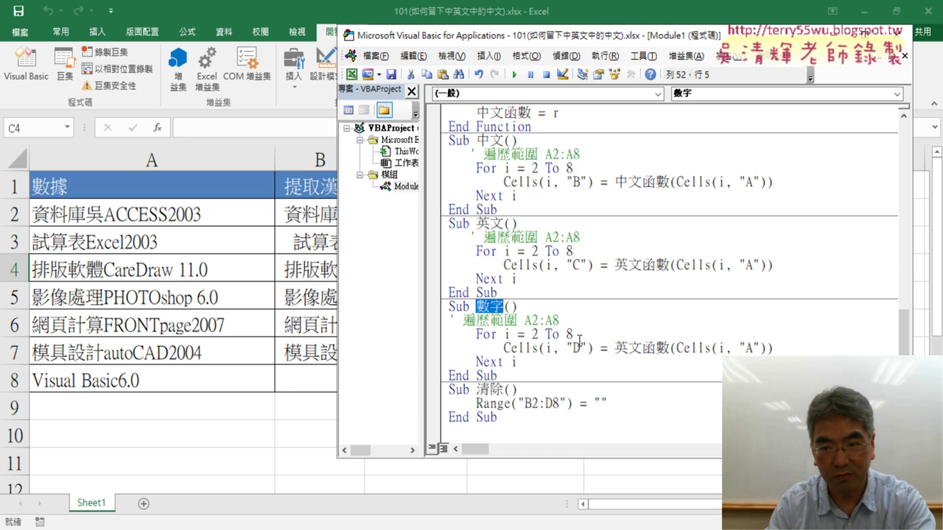
drag(641, 348, 615, 348)
text(數字)
click(728, 277)
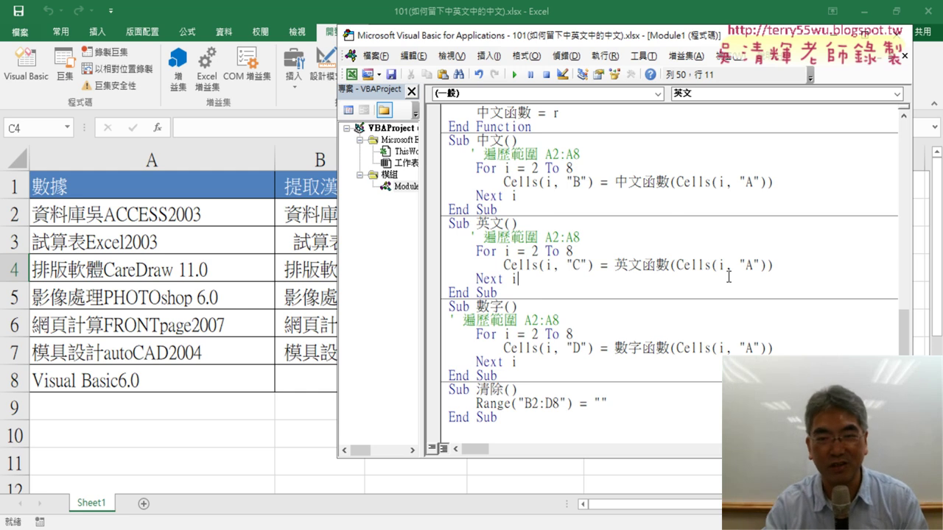
drag(600, 47, 662, 49)
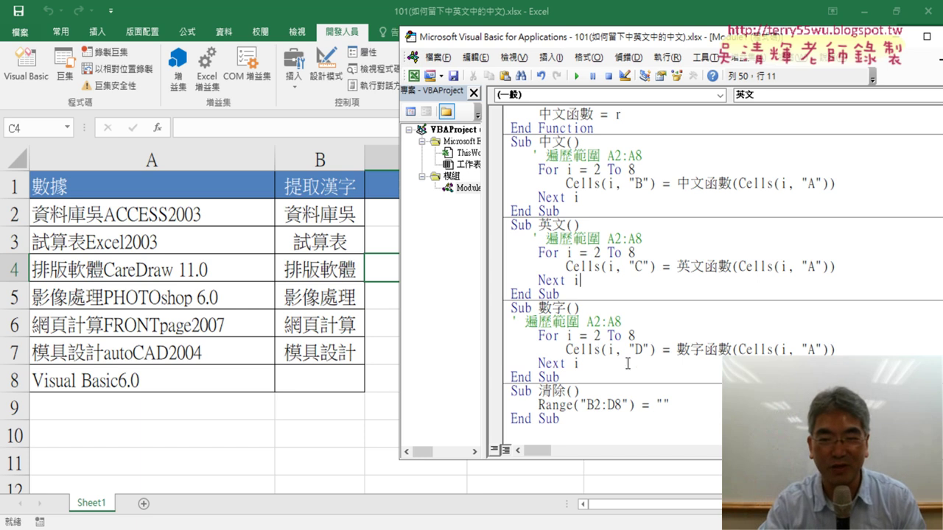
click(642, 351)
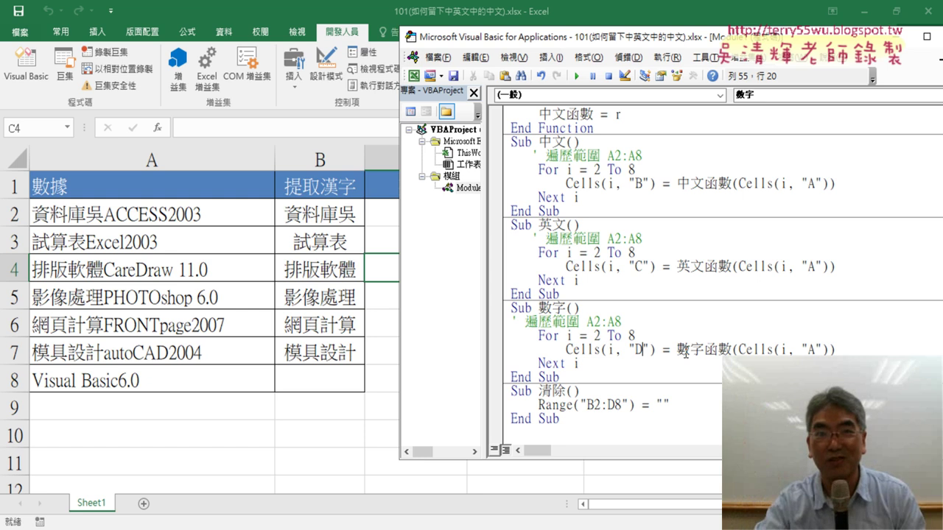
- Test the 英文 and 數字 buttons, empty the results with 清除, and reopen Visual Basic
click(360, 453)
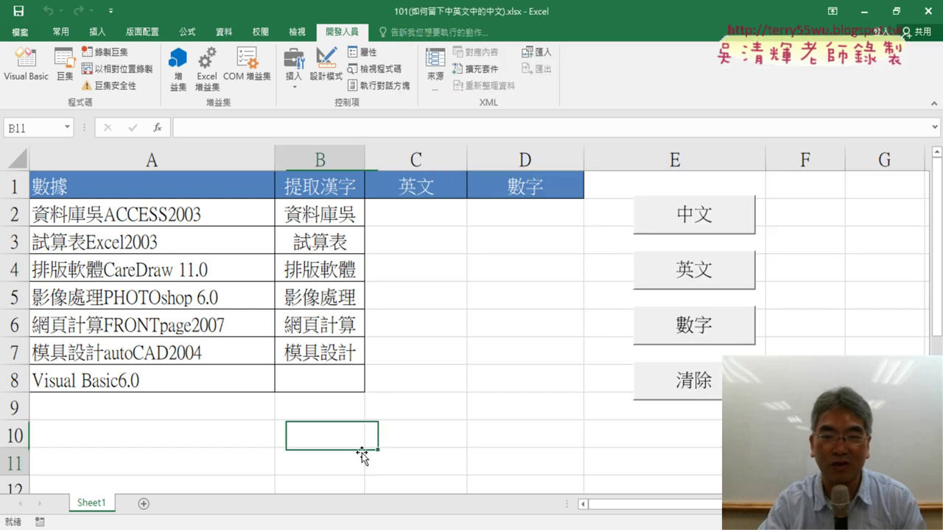
click(719, 281)
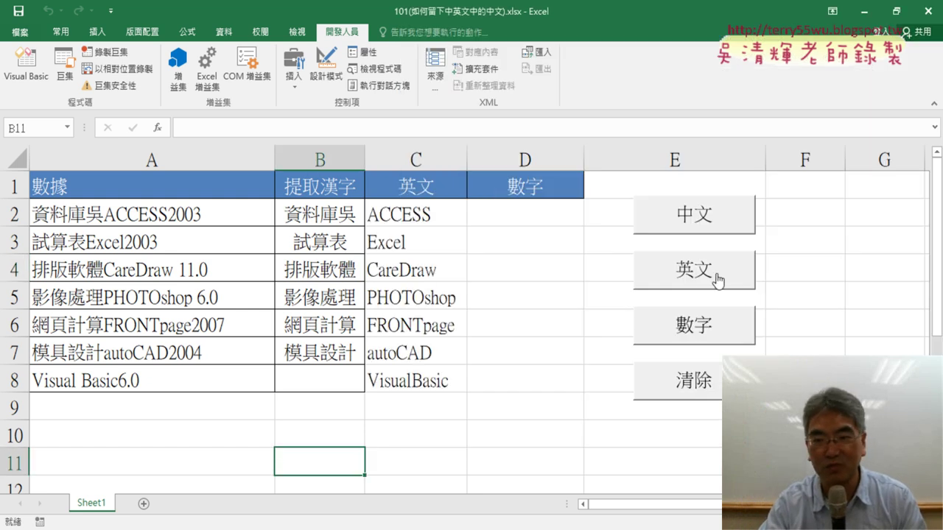
click(704, 331)
click(700, 381)
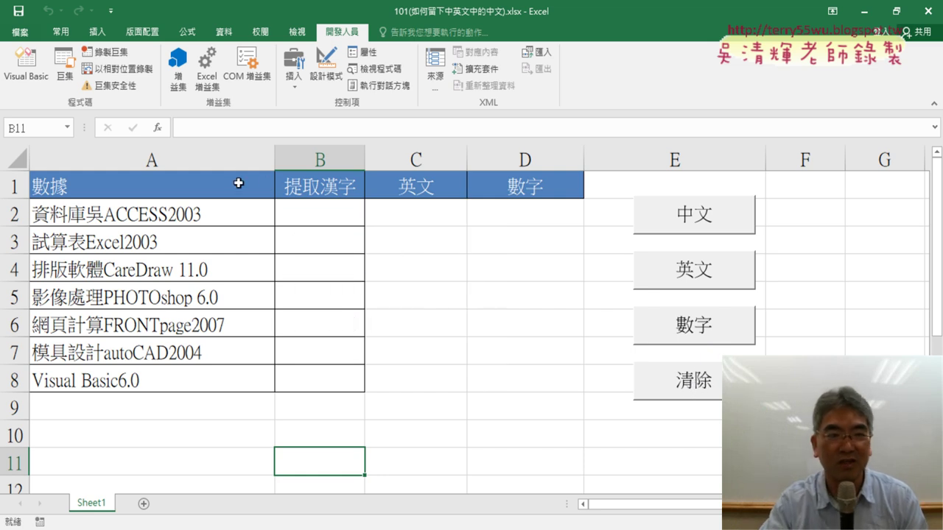
click(26, 65)
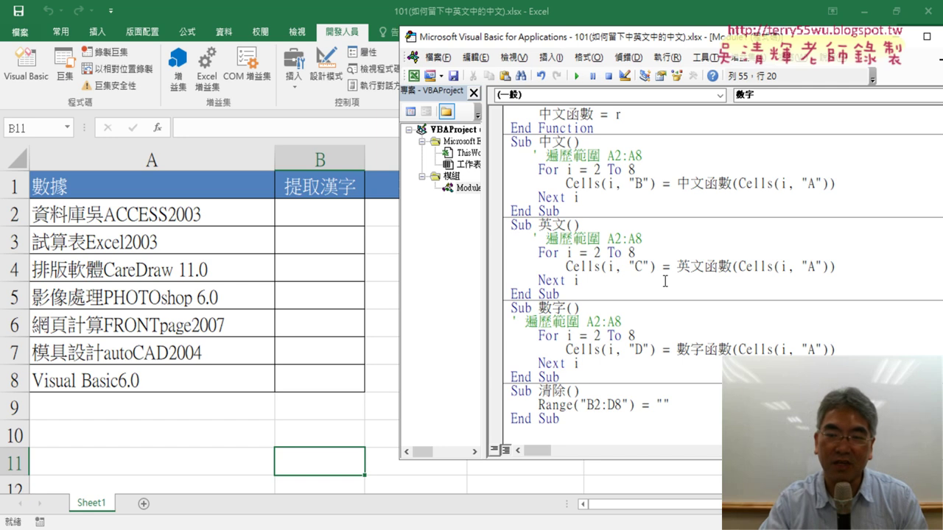
scroll(664, 281, up, 1)
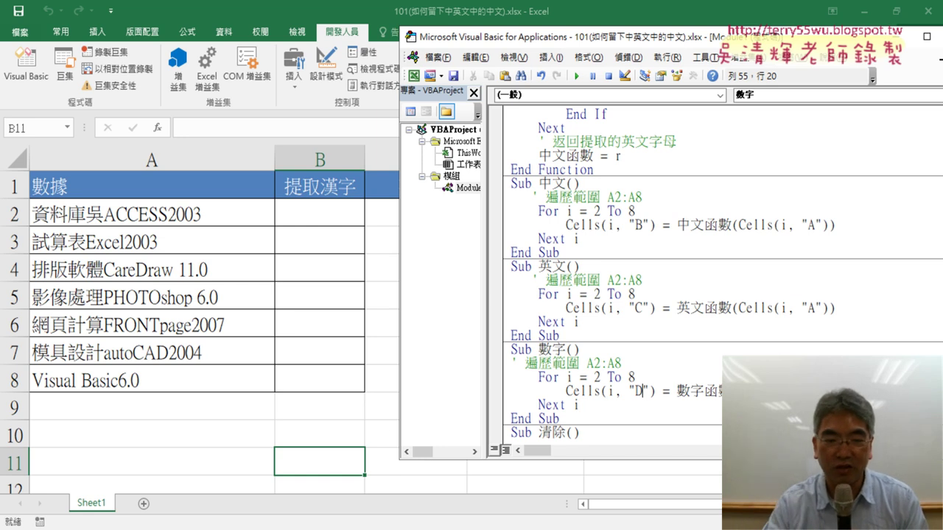
scroll(674, 252, up, 8)
scroll(674, 252, up, 3)
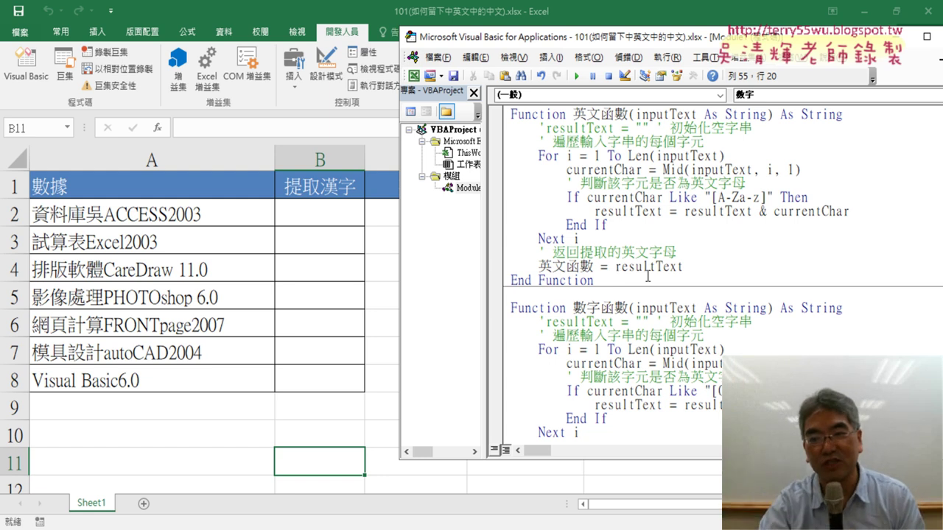
drag(648, 276, 516, 120)
click(648, 194)
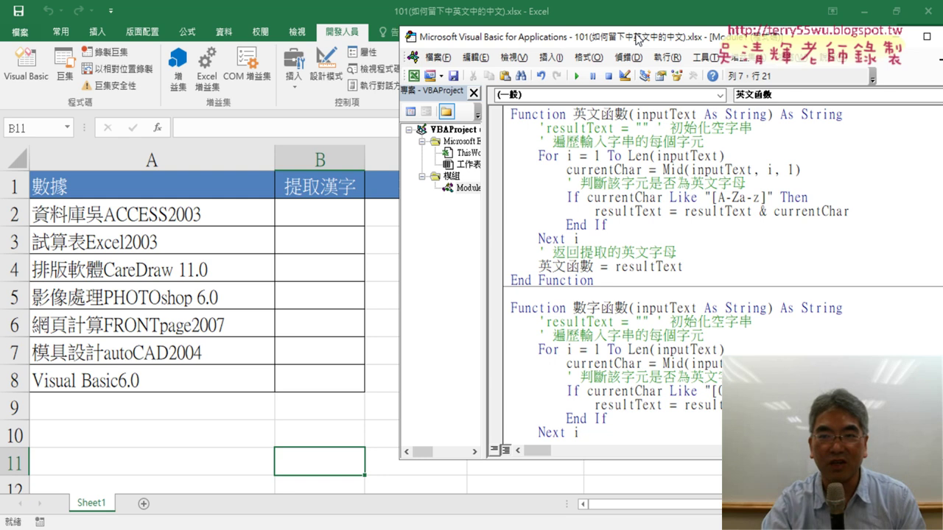
drag(638, 39, 605, 31)
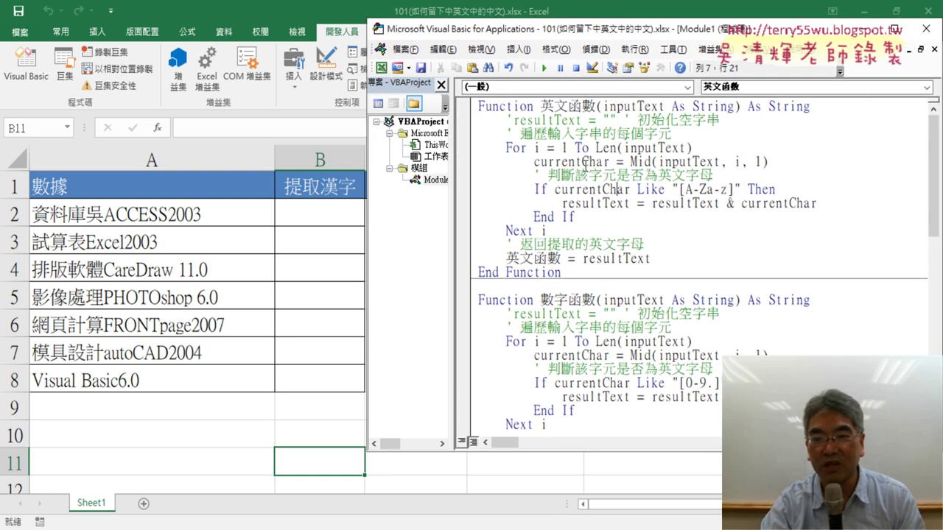
scroll(584, 162, down, 3)
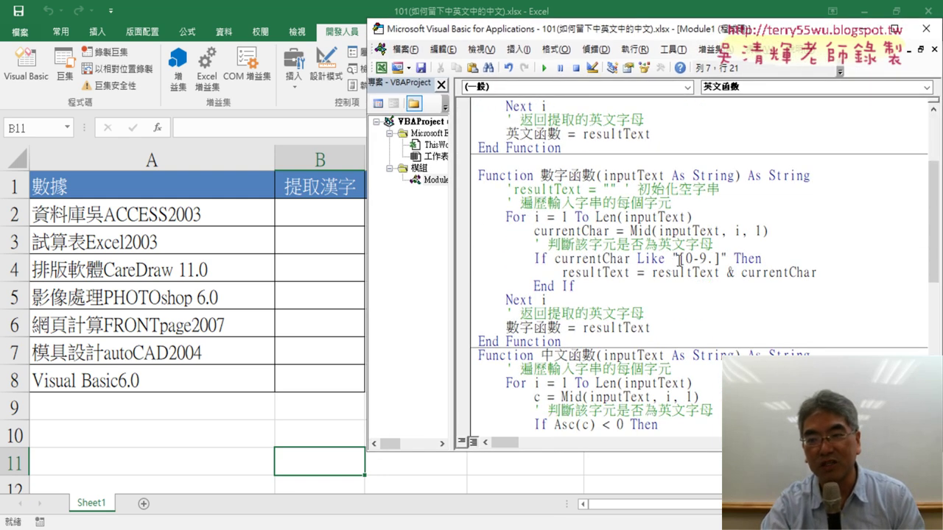
drag(677, 259, 718, 259)
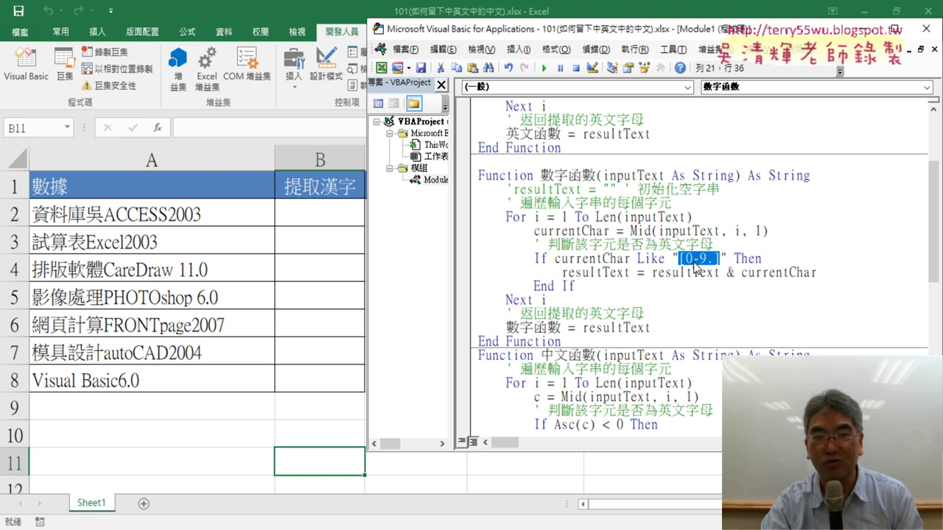
scroll(695, 268, down, 1)
scroll(648, 272, down, 1)
scroll(603, 277, down, 1)
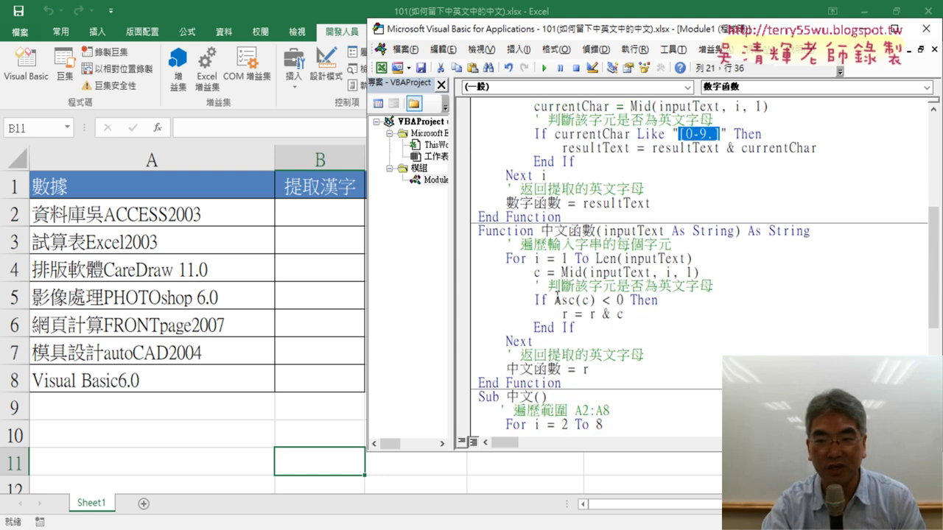
drag(554, 299, 569, 303)
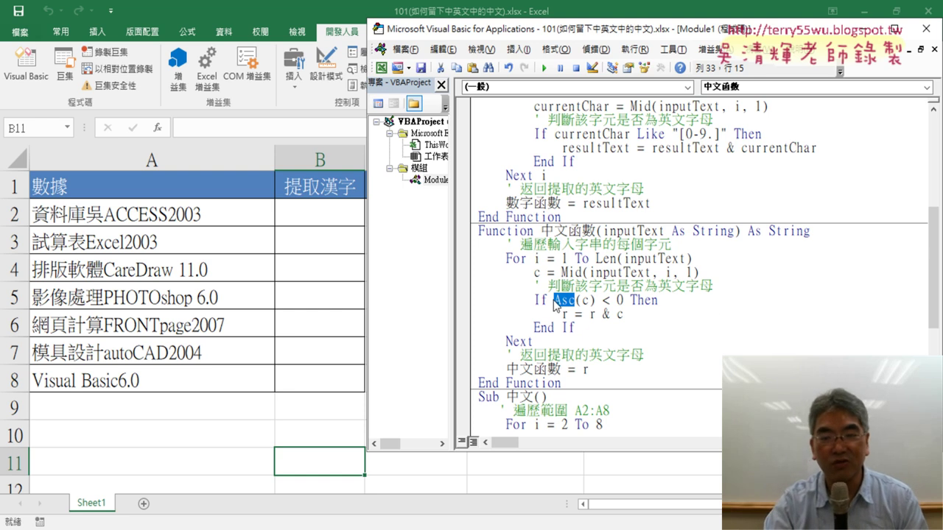
- Try adding a VBA. prefix before Asc in 中文函數, then remove it
click(554, 300)
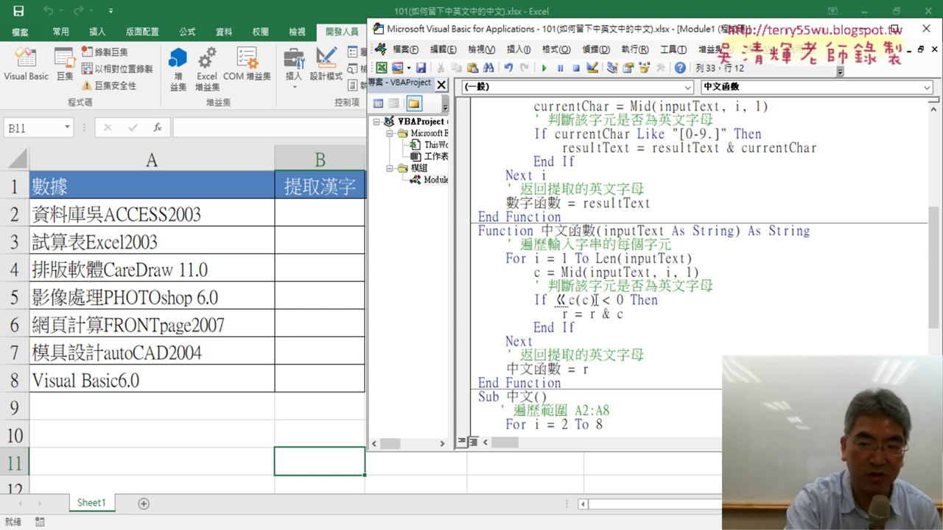
text(vba)
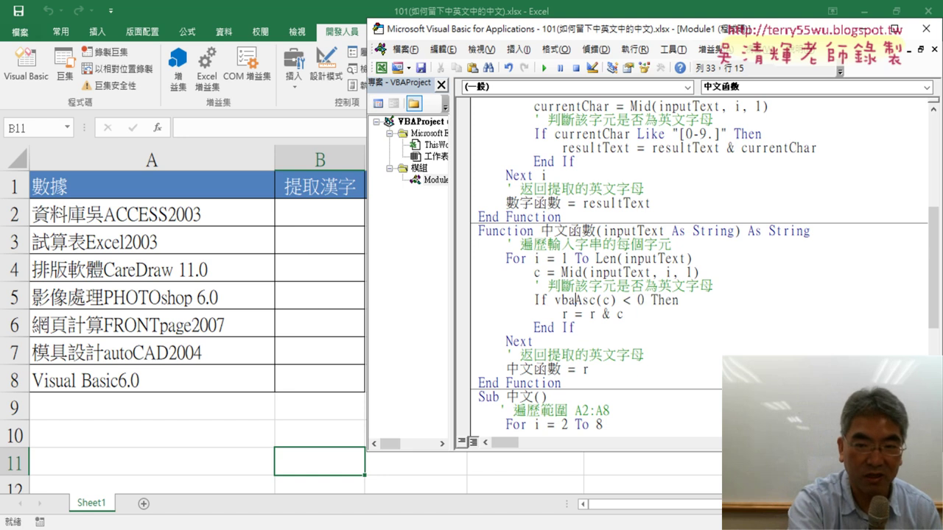
text(.)
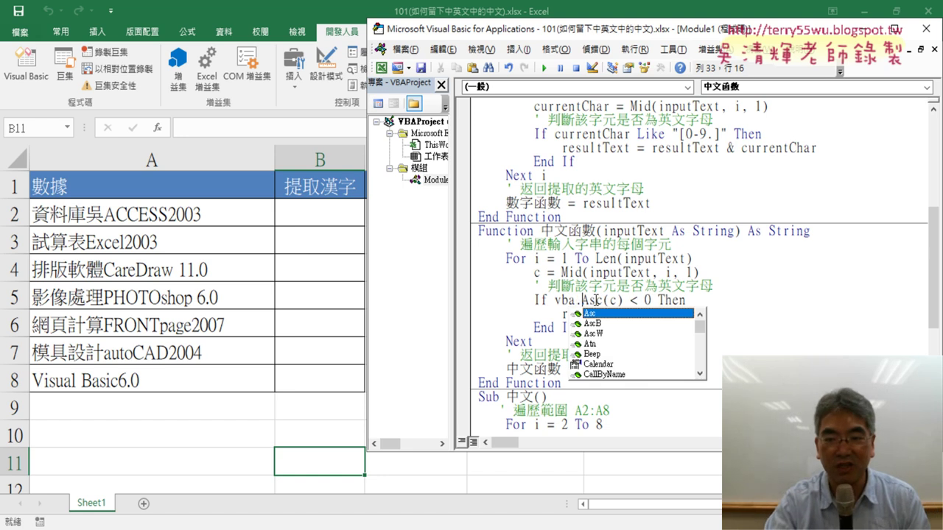
click(630, 273)
mouse_move(554, 300)
mouse_down()
mouse_move(564, 315)
mouse_move(576, 300)
mouse_up()
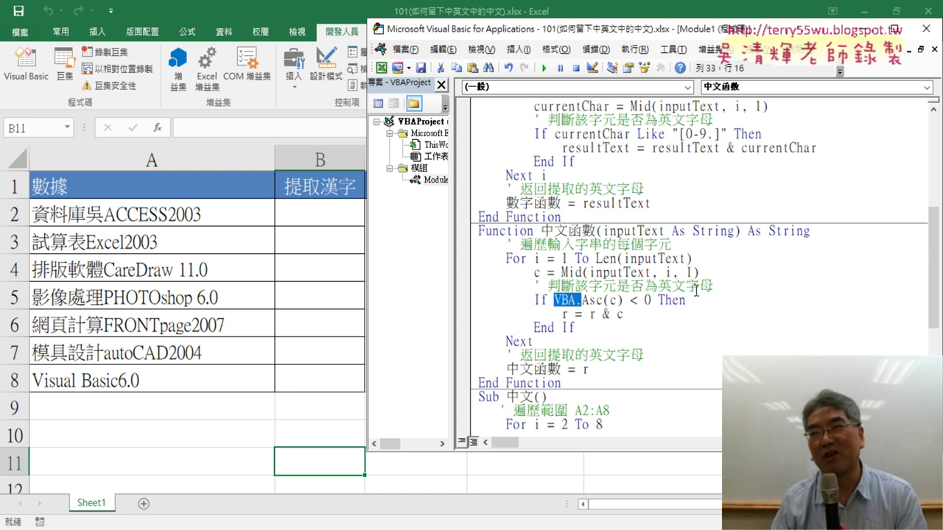
key(Delete)
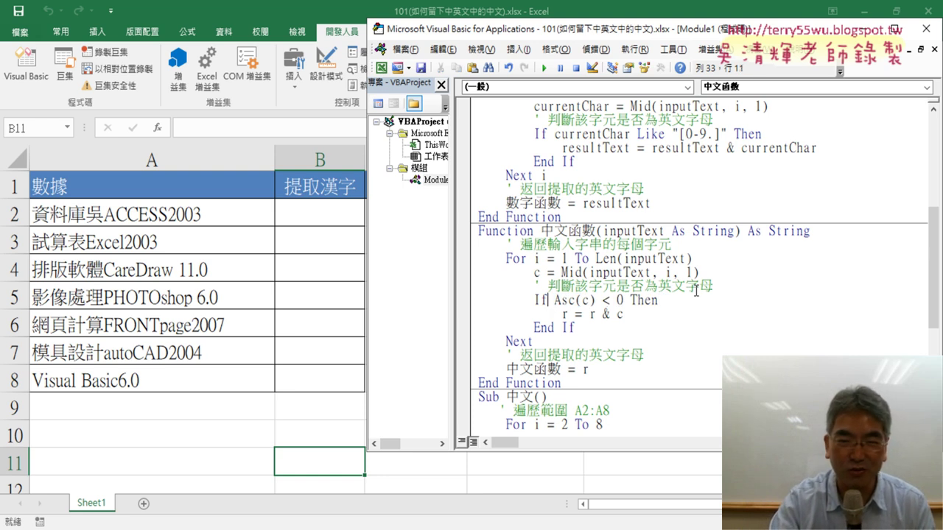
- Insert vba.UCase before Asc via IntelliSense and open its F1 help page
text(vba)
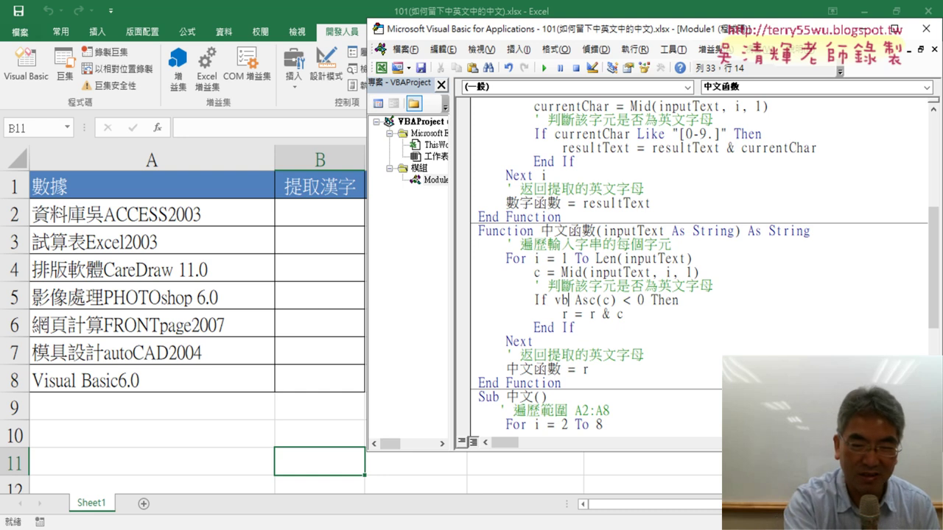
text(.)
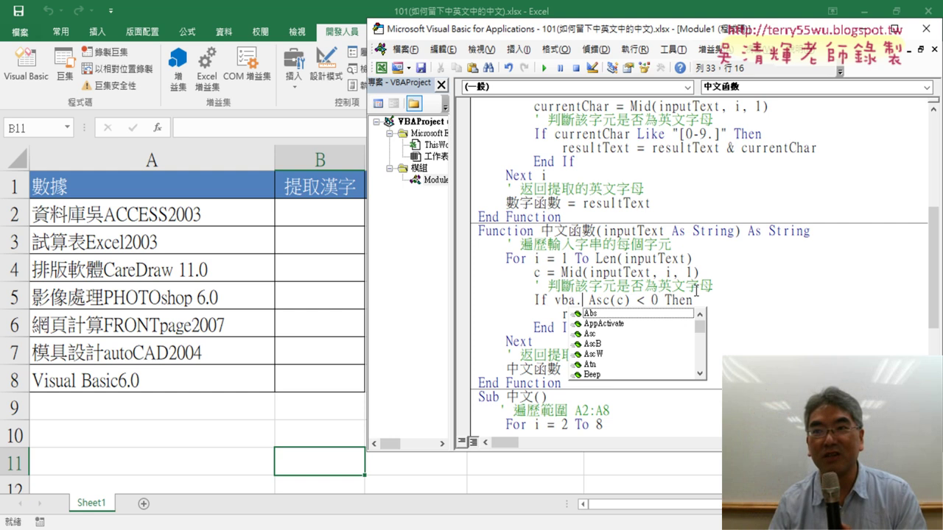
text(a)
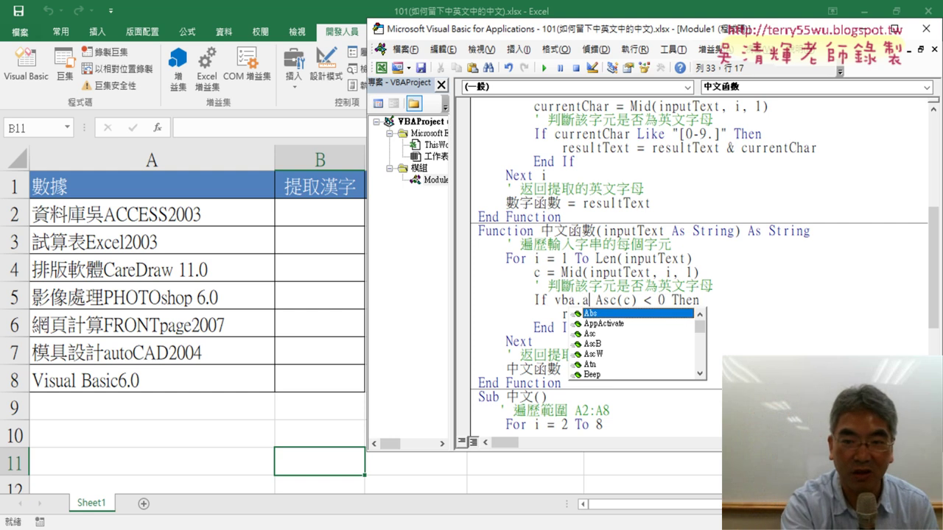
key(BackSpace)
text(u)
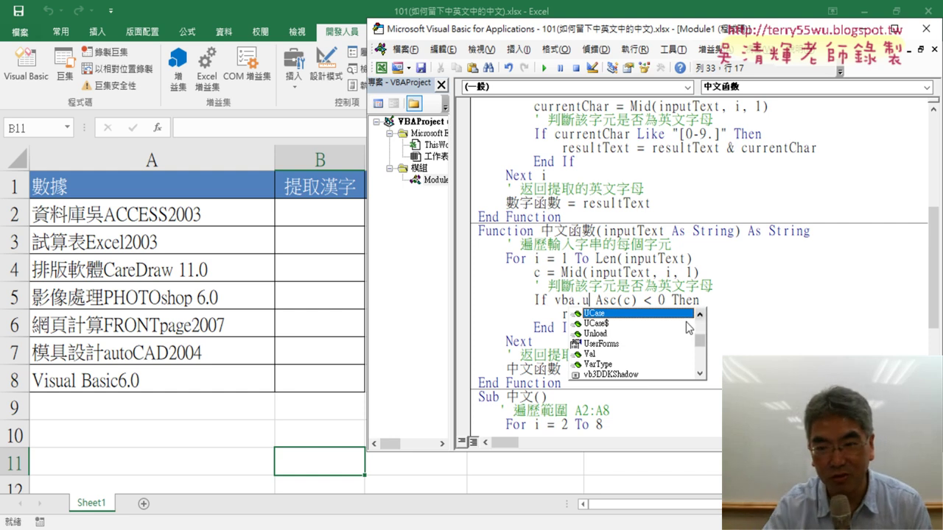
double_click(631, 315)
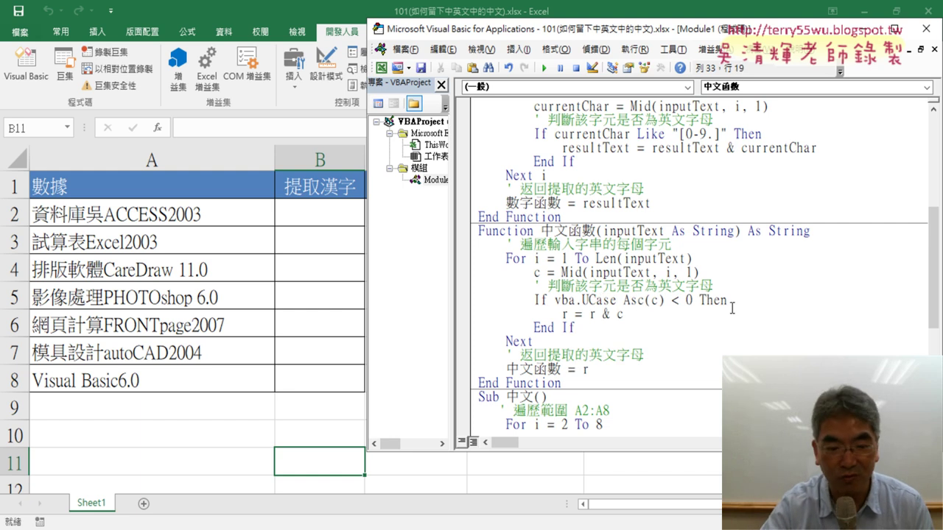
key(F1)
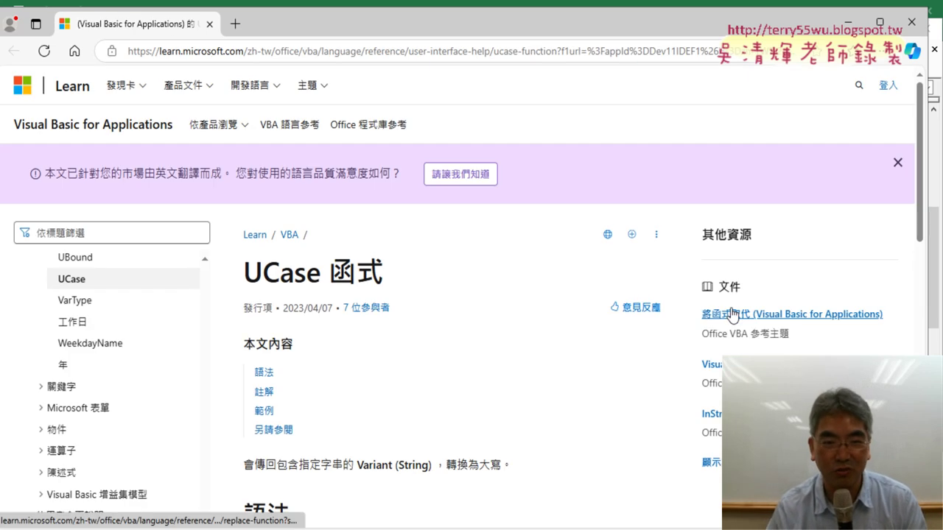
- On the UCase 函式 page, highlight the description phrase 轉換為大寫
drag(505, 461, 454, 465)
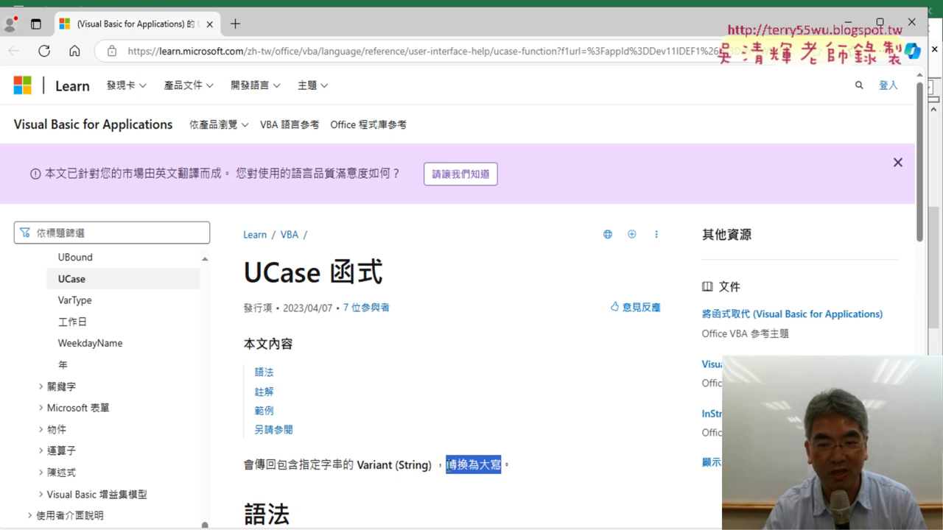
drag(447, 464, 448, 466)
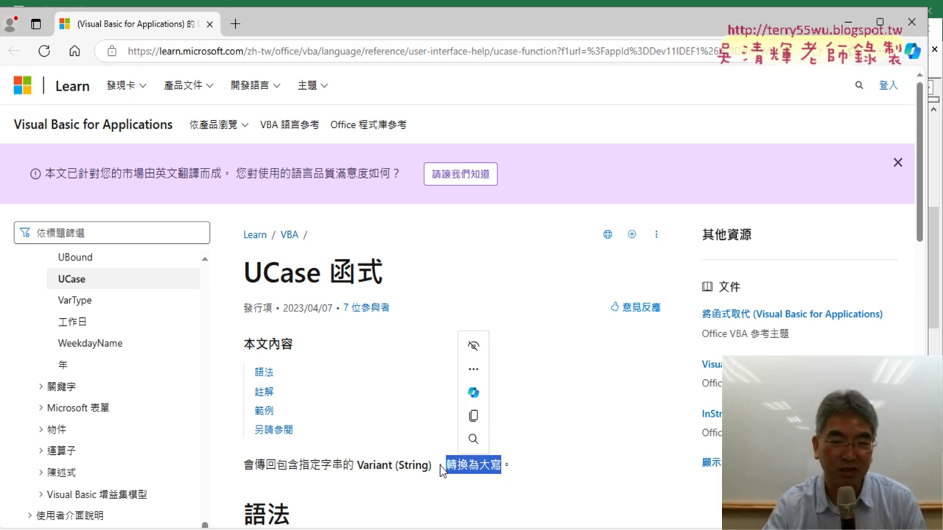
click(360, 384)
scroll(370, 358, down, 1)
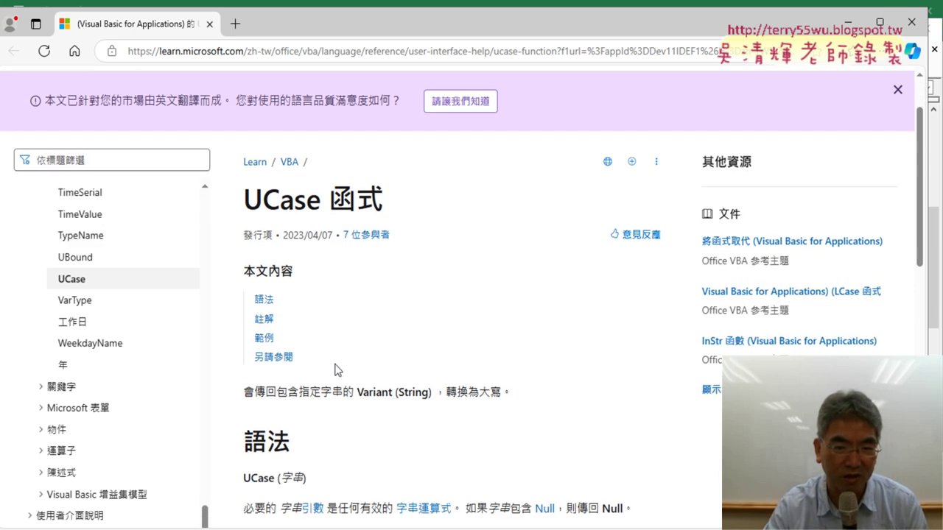
- Jump to the 另請參閱 section and follow its link to the LCase 函式 page
click(286, 361)
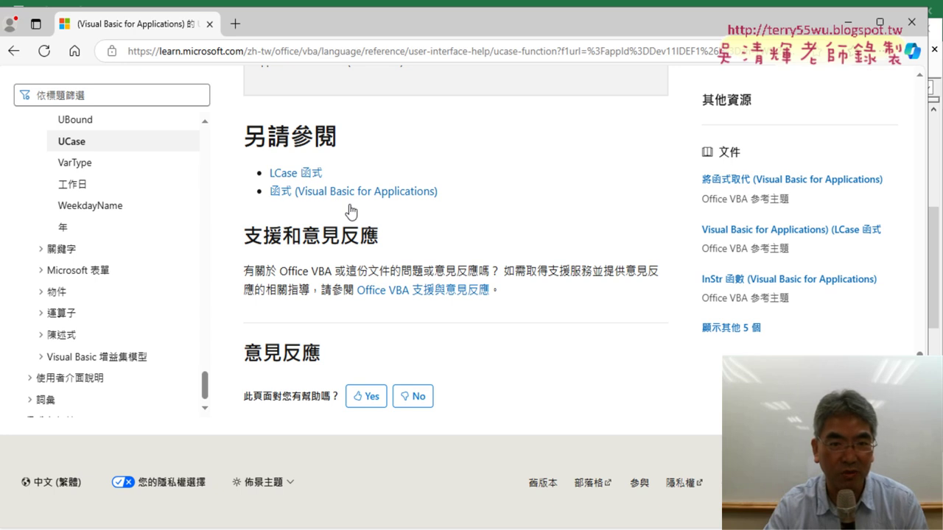
drag(245, 136, 339, 143)
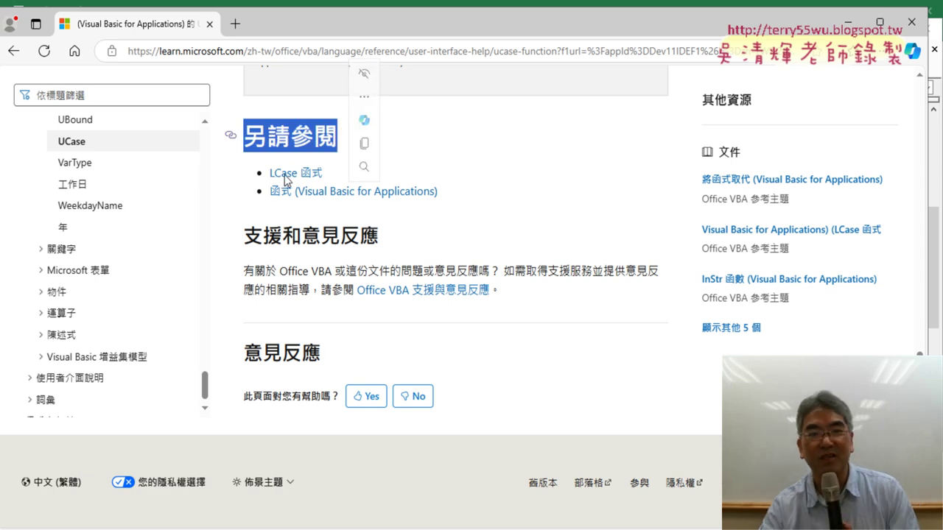
scroll(286, 180, up, 2)
scroll(294, 221, up, 2)
scroll(325, 308, down, 2)
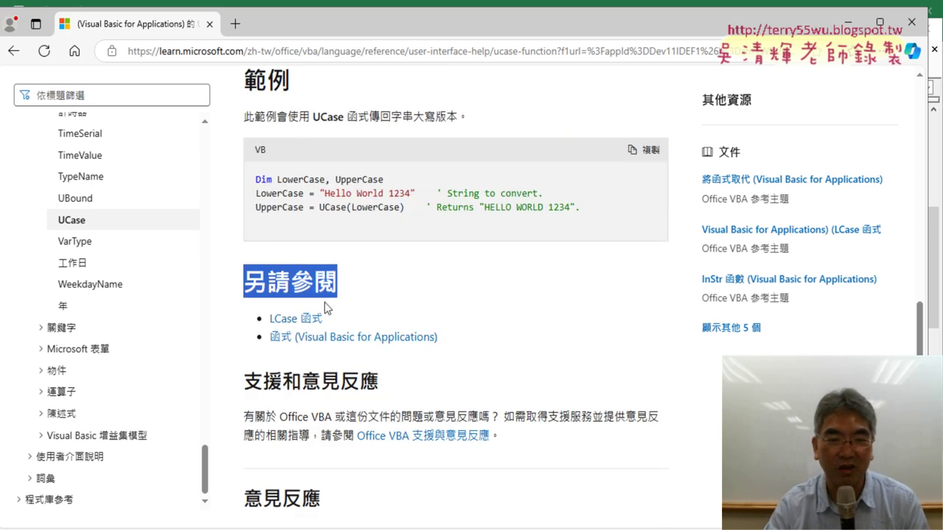
click(291, 319)
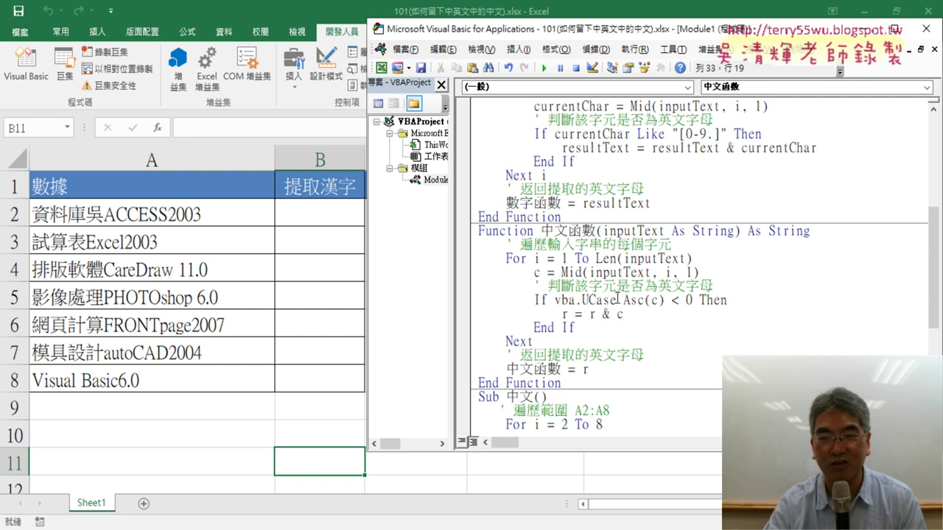
- Remove 'vba.UCase' from 中文函數's If line so it reads If Asc(c) < 0 Then
drag(624, 300, 583, 300)
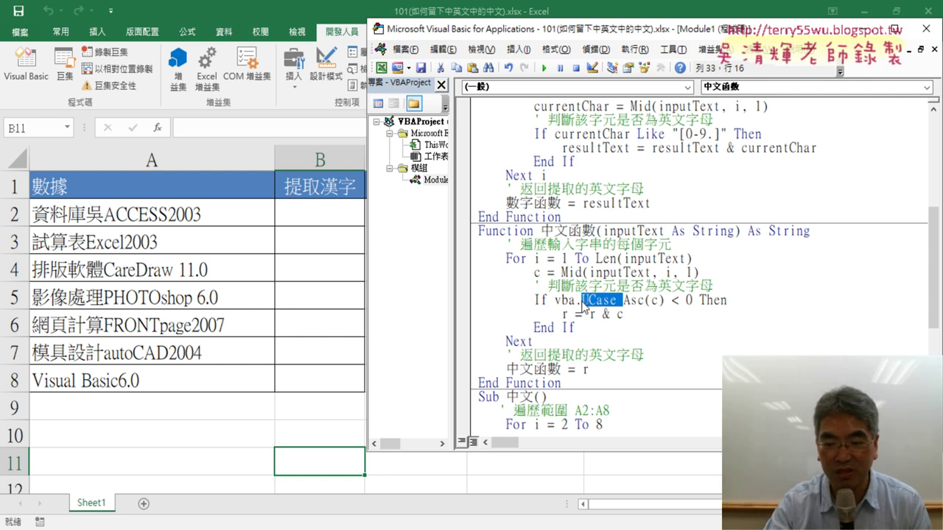
key(Delete)
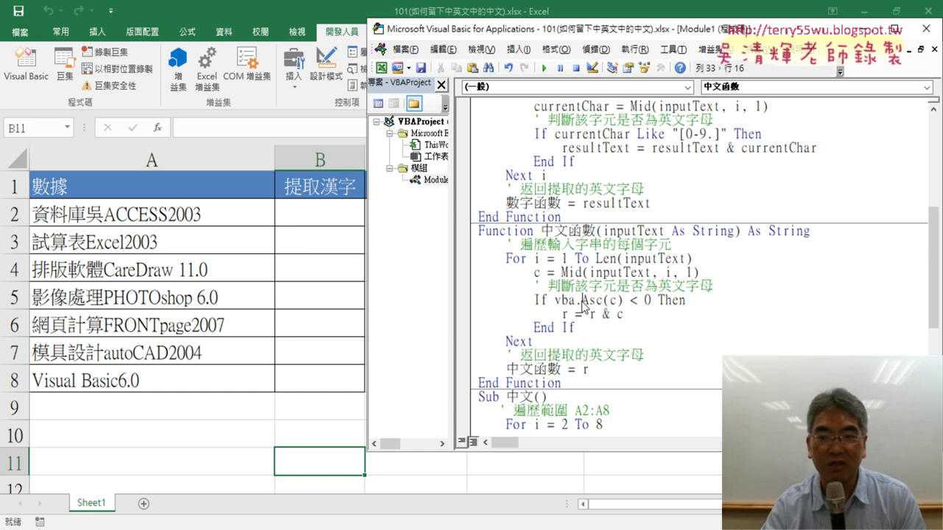
drag(583, 302, 574, 302)
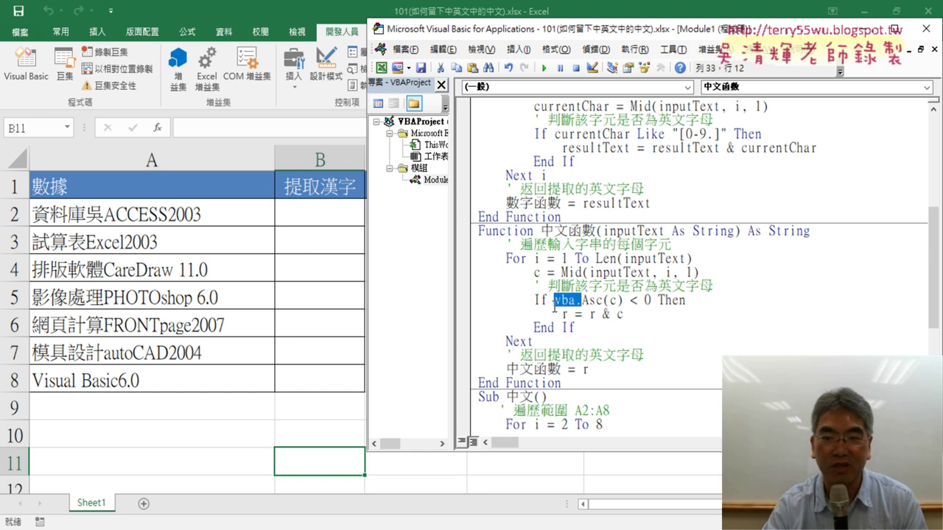
key(Delete)
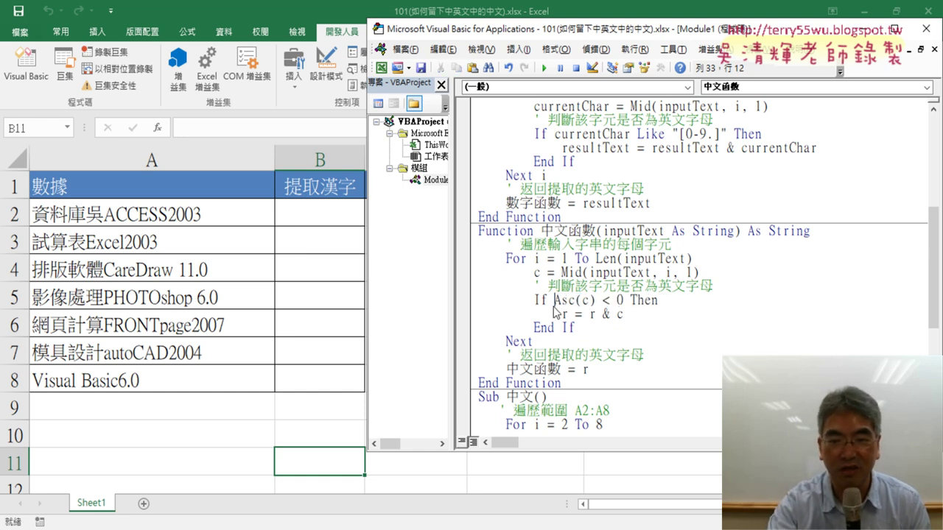
- Highlight the 中文函數 call in the 中文 macro, then return to the worksheet
scroll(554, 309, down, 3)
scroll(585, 265, down, 1)
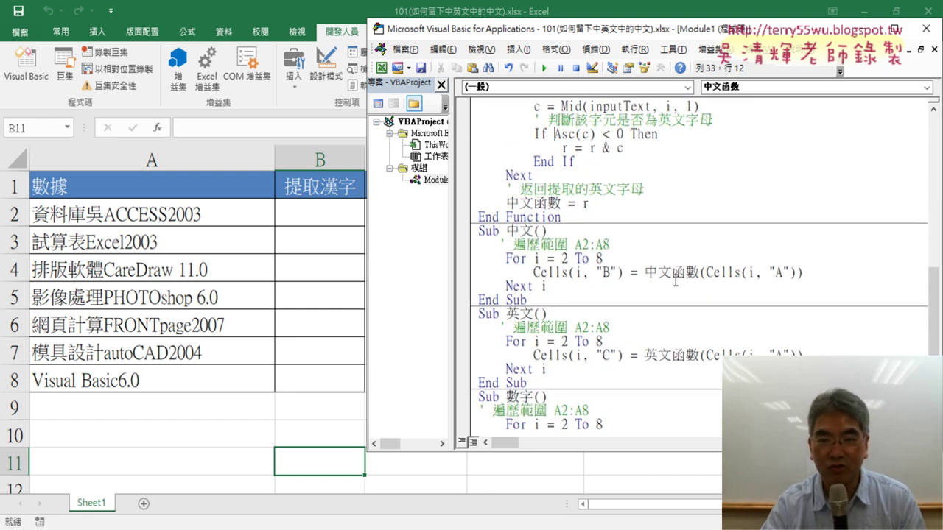
drag(645, 273, 825, 277)
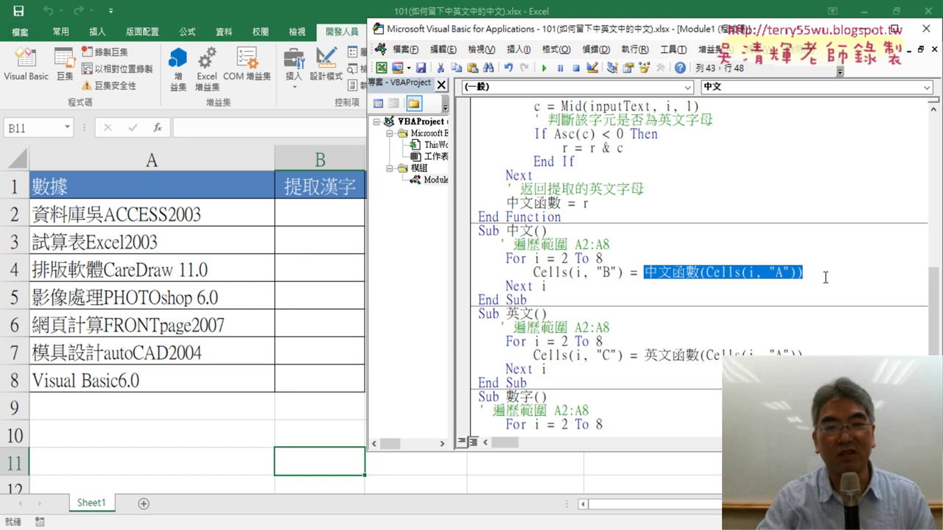
click(329, 213)
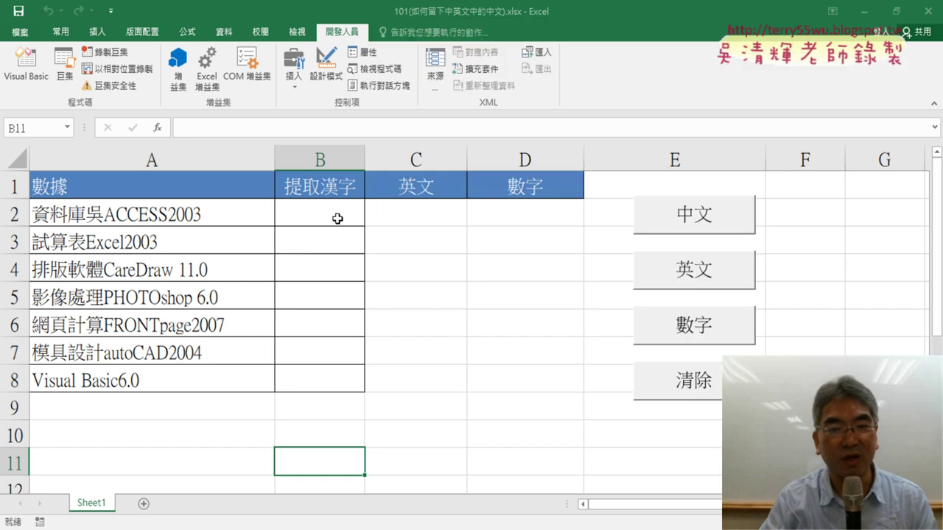
- Browse the Insert Function list for cell B2 without inserting, then reopen the VBA editor
click(157, 128)
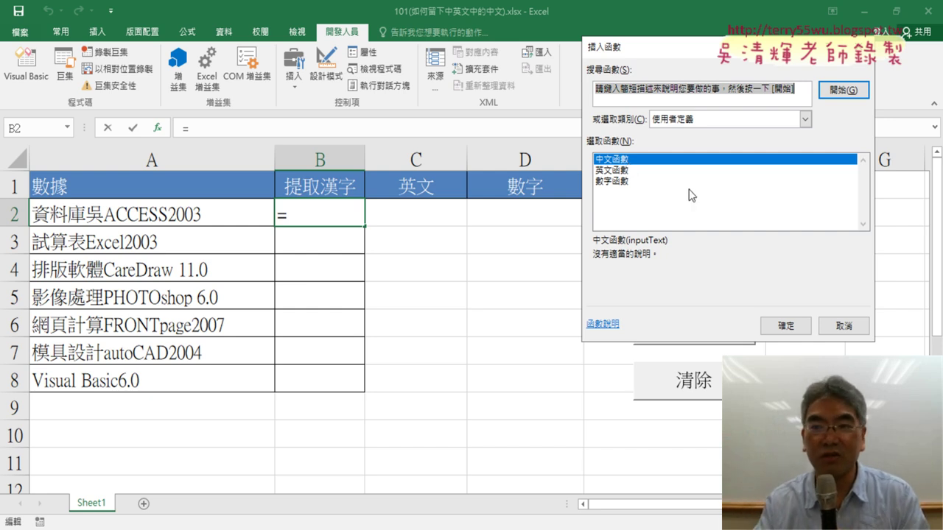
click(843, 324)
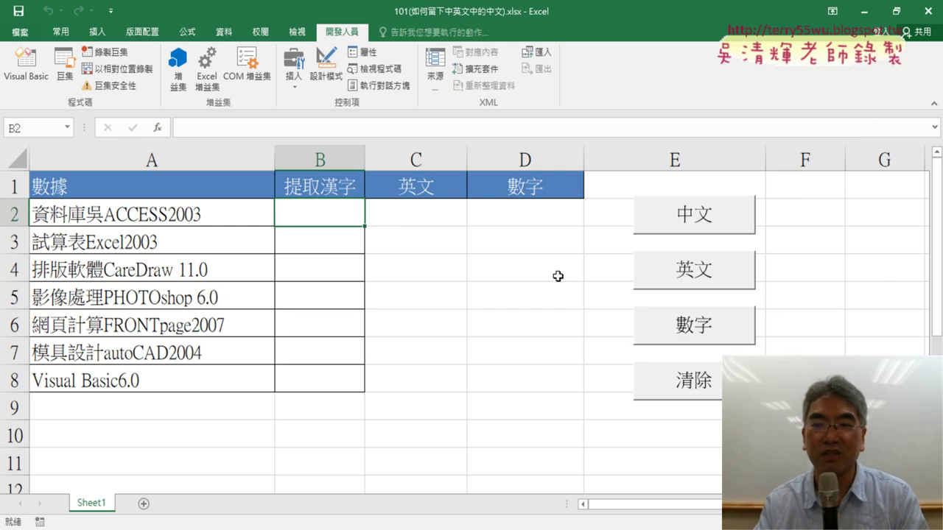
click(16, 83)
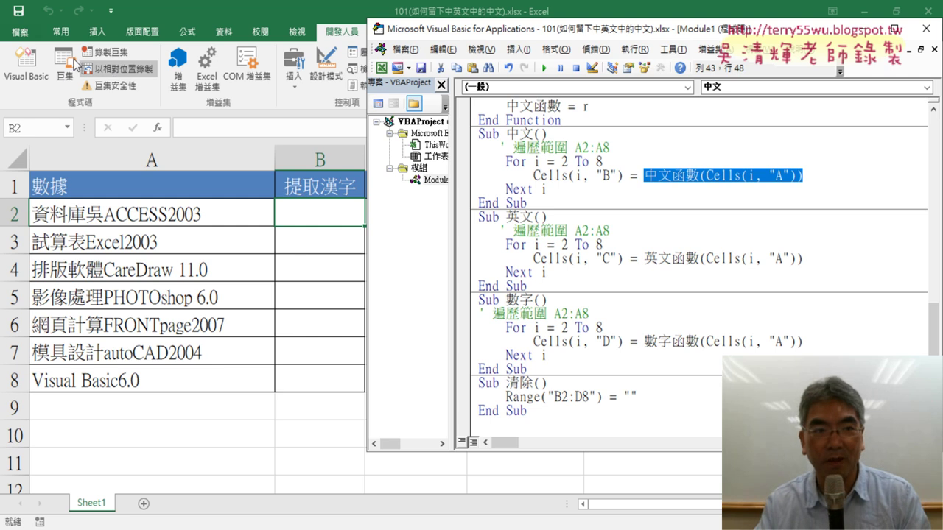
- Save the workbook as macro-enabled 101(如何留下中英文中的中文).xlsm, then switch to EVO Class Management
click(23, 30)
click(52, 181)
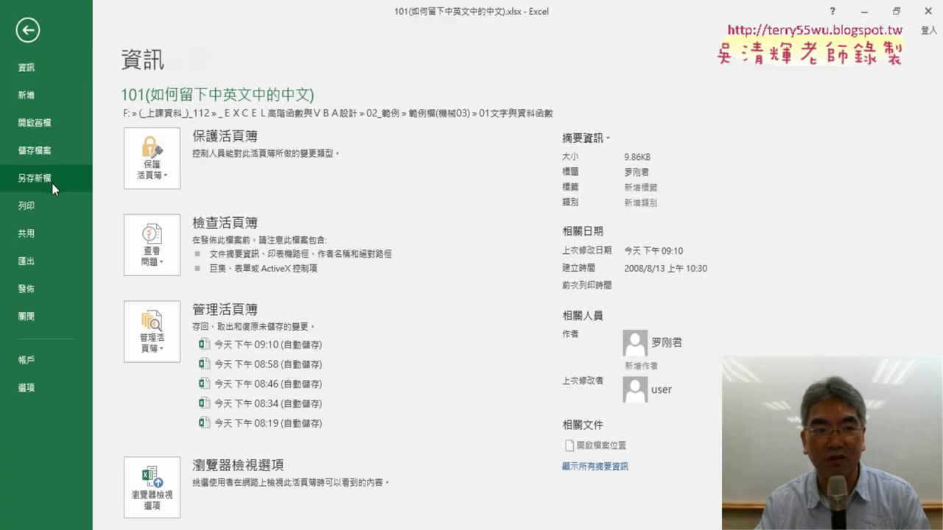
click(185, 217)
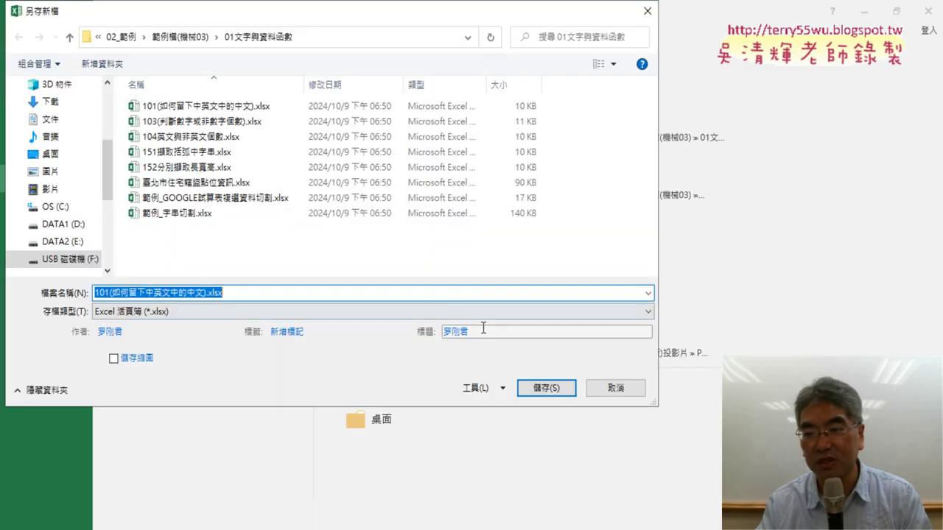
click(328, 313)
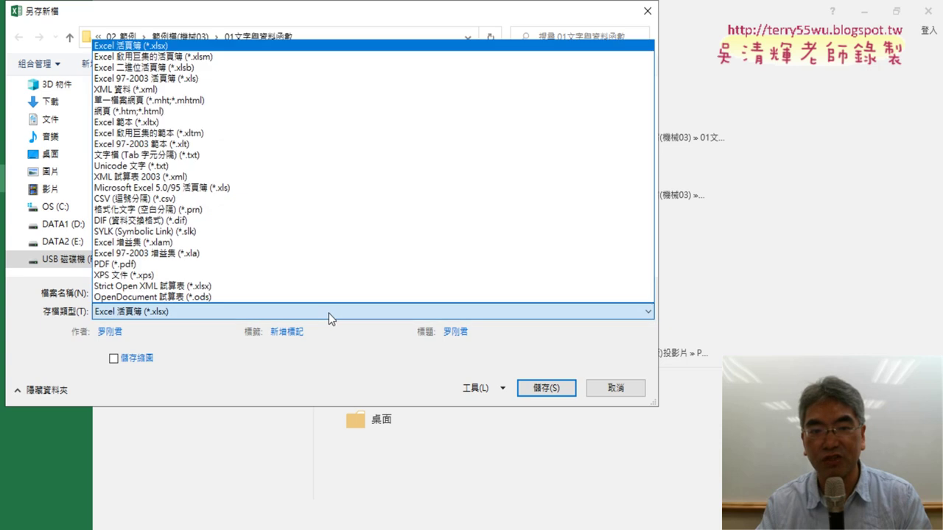
click(283, 55)
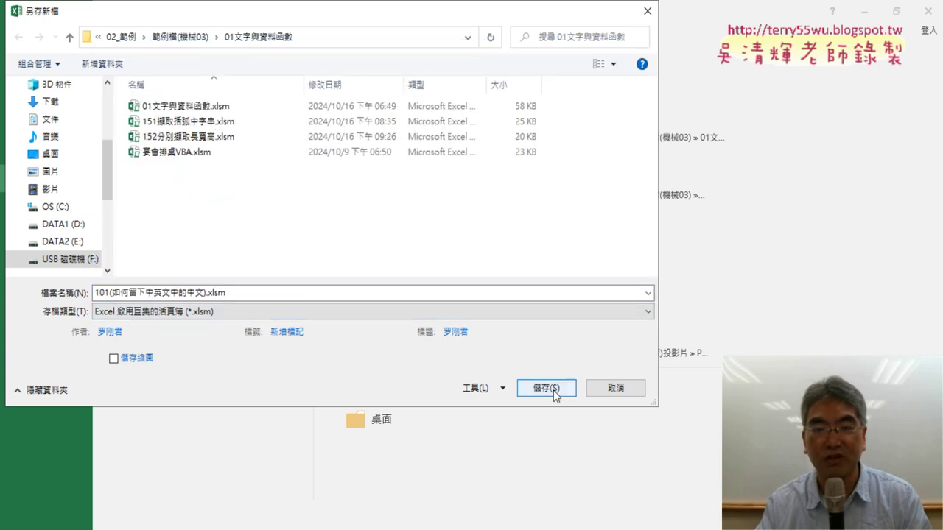
click(549, 388)
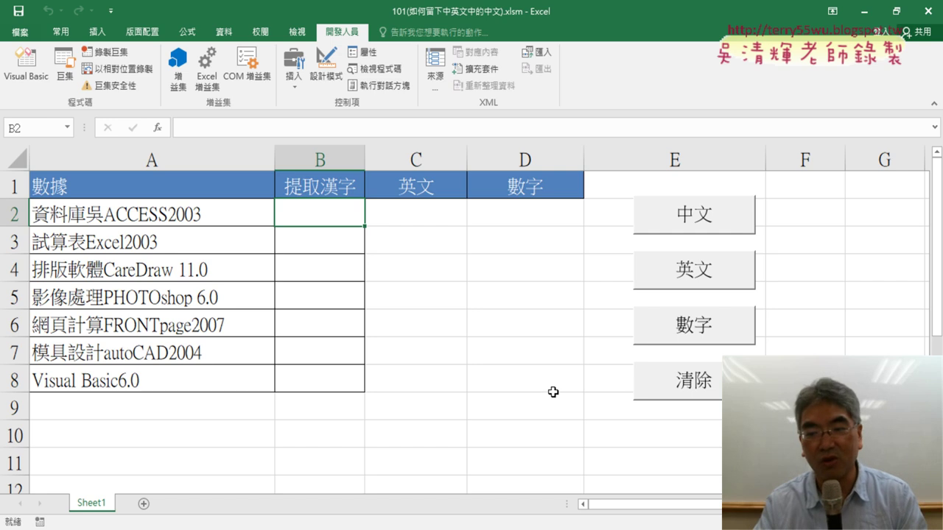
mouse_move(516, 4)
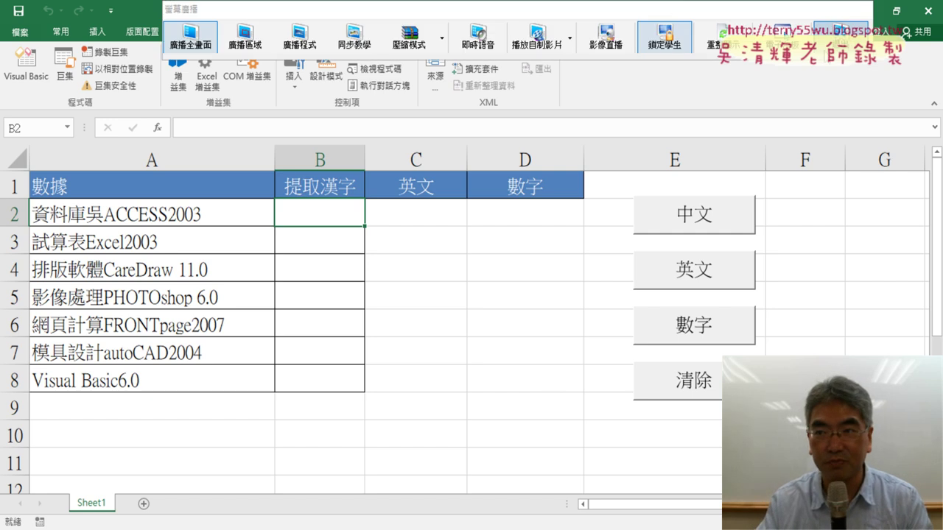
click(665, 35)
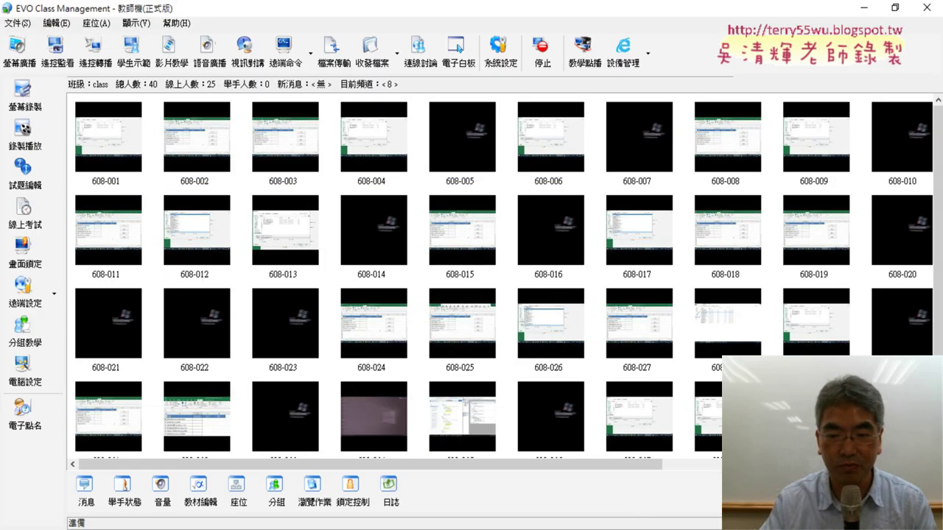